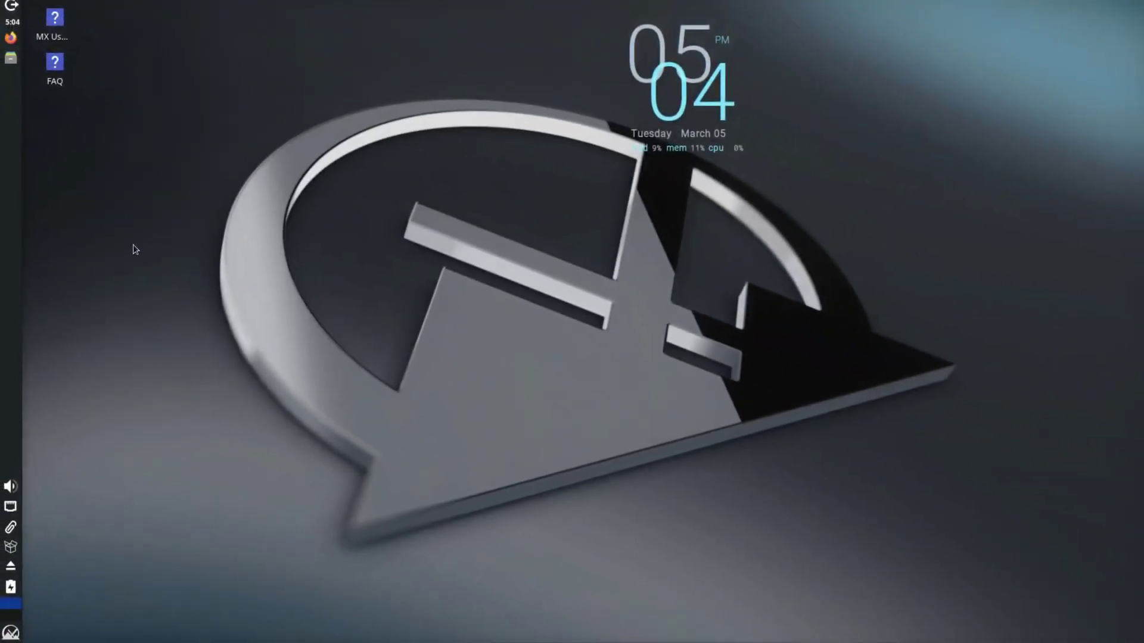
Step: Launch Firefox maximised, close the privacy tab, and skip the default-browser onboarding step
click(10, 38)
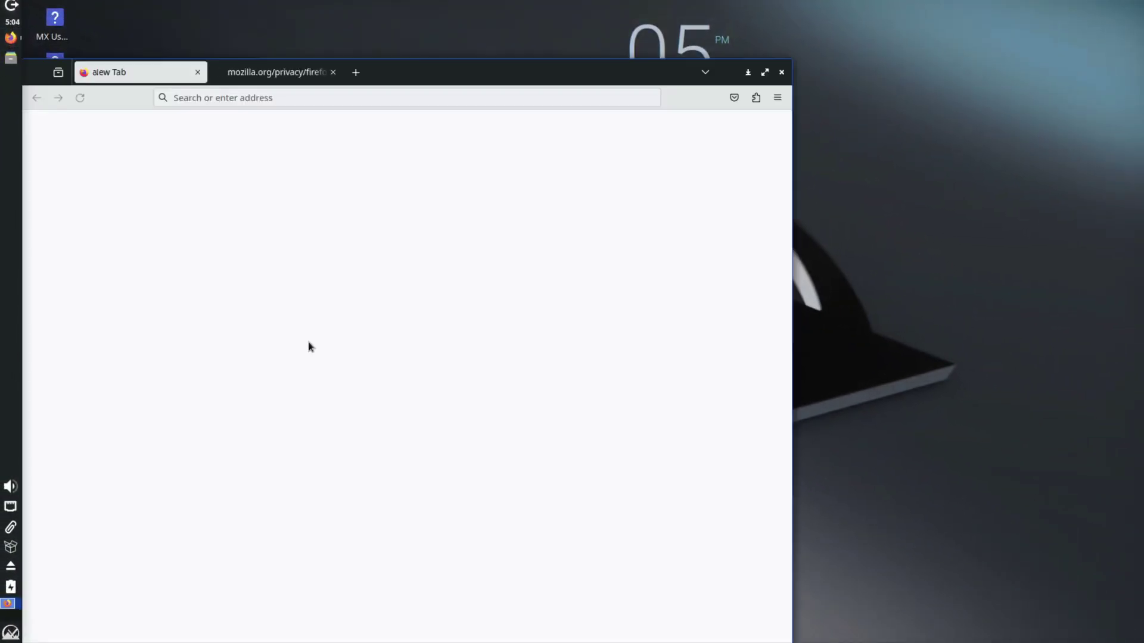
click(332, 74)
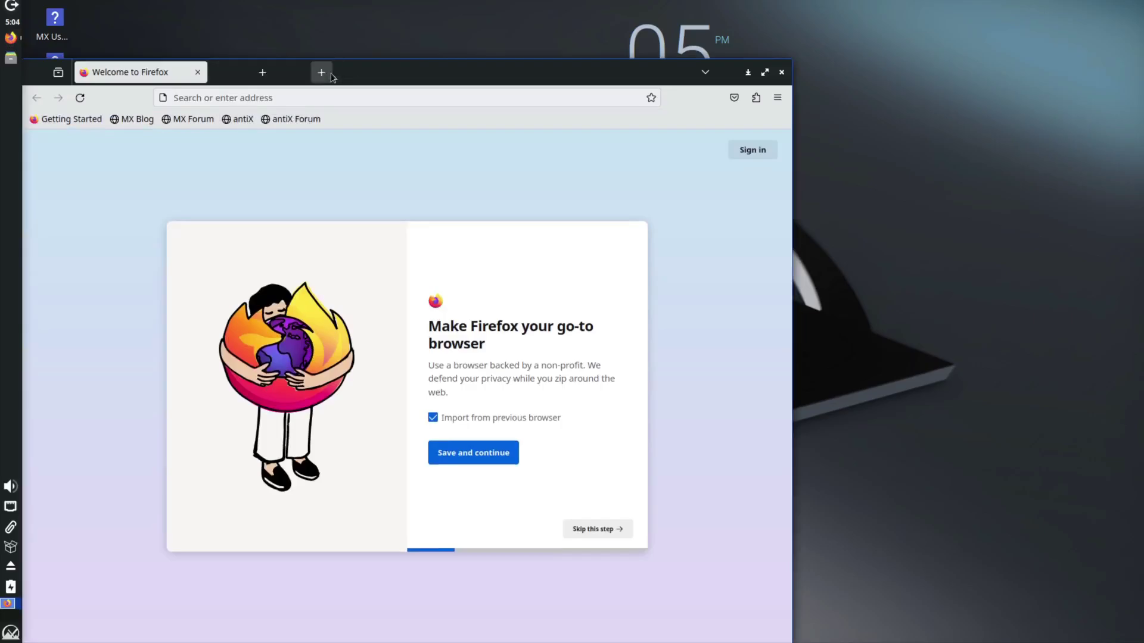
double_click(357, 73)
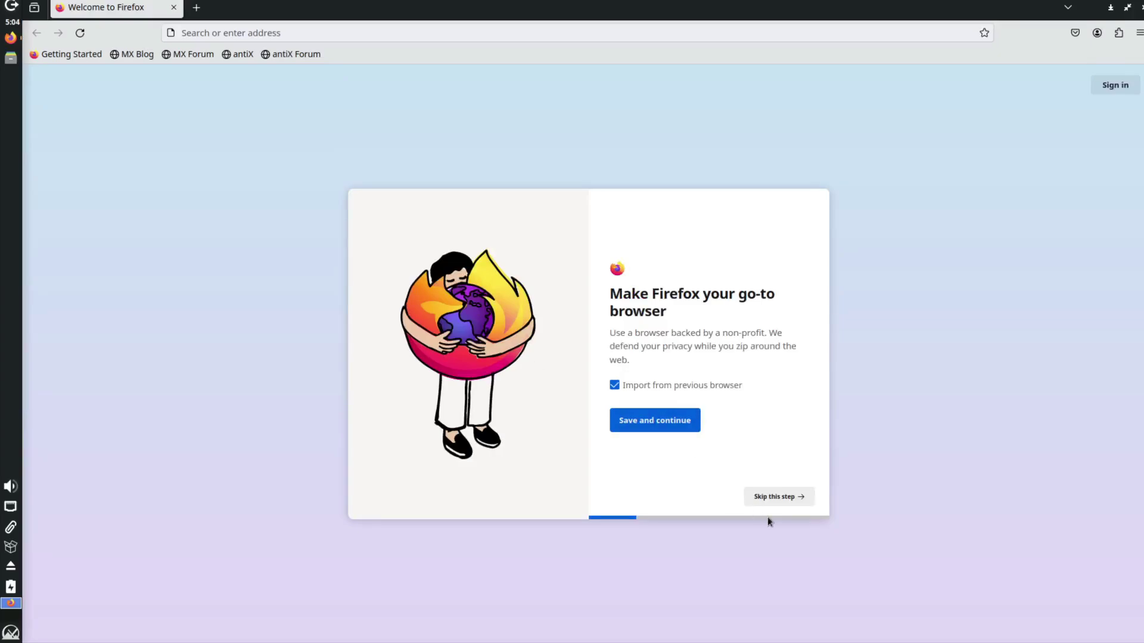
click(773, 497)
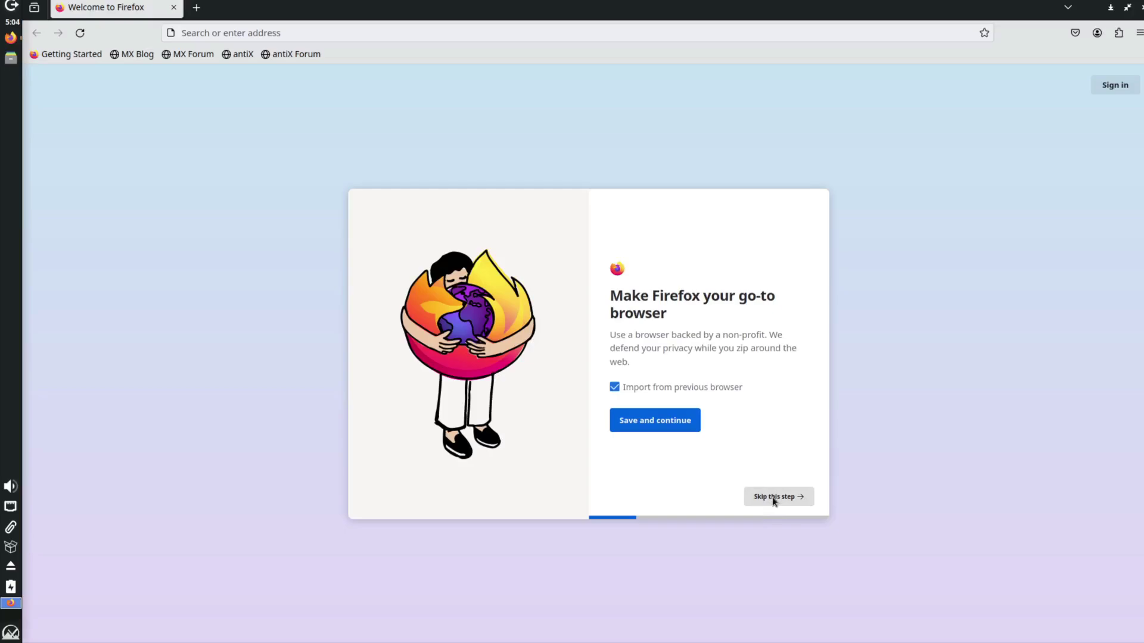
Step: Load mxlinux.org, scroll through the homepage, and minimise Firefox to reveal the desktop
click(218, 33)
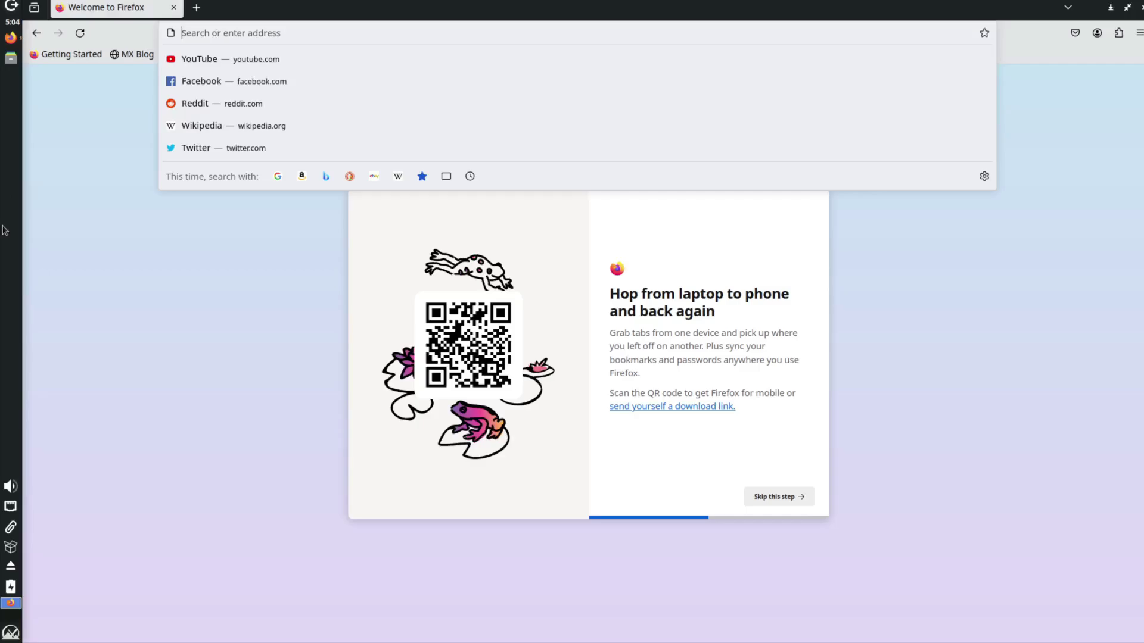
text(mxlinux.org/)
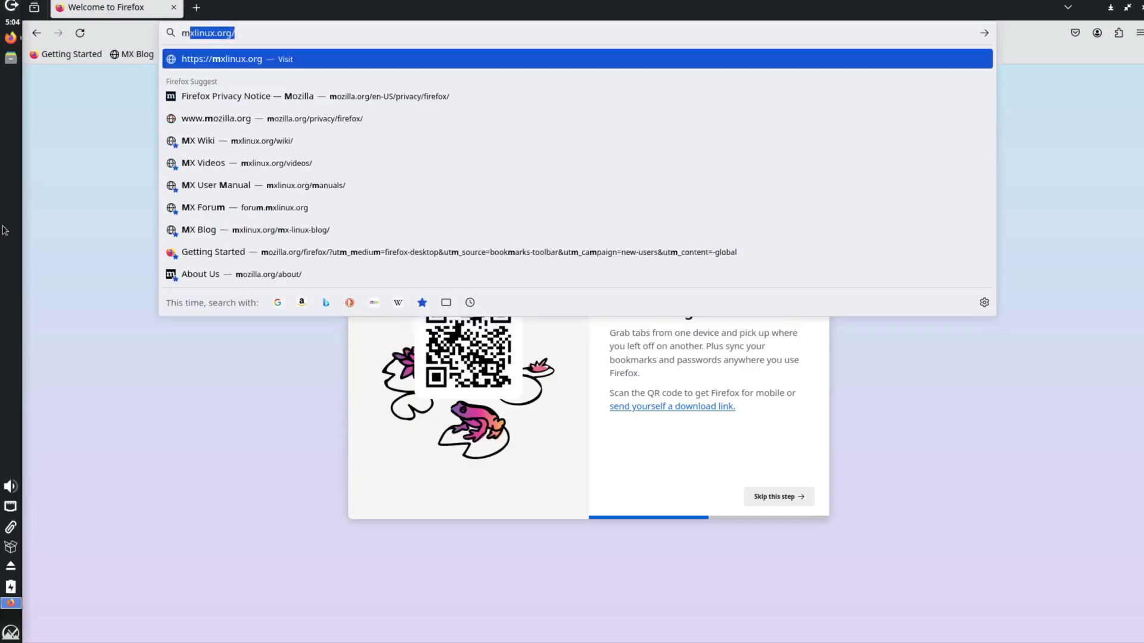
key(Return)
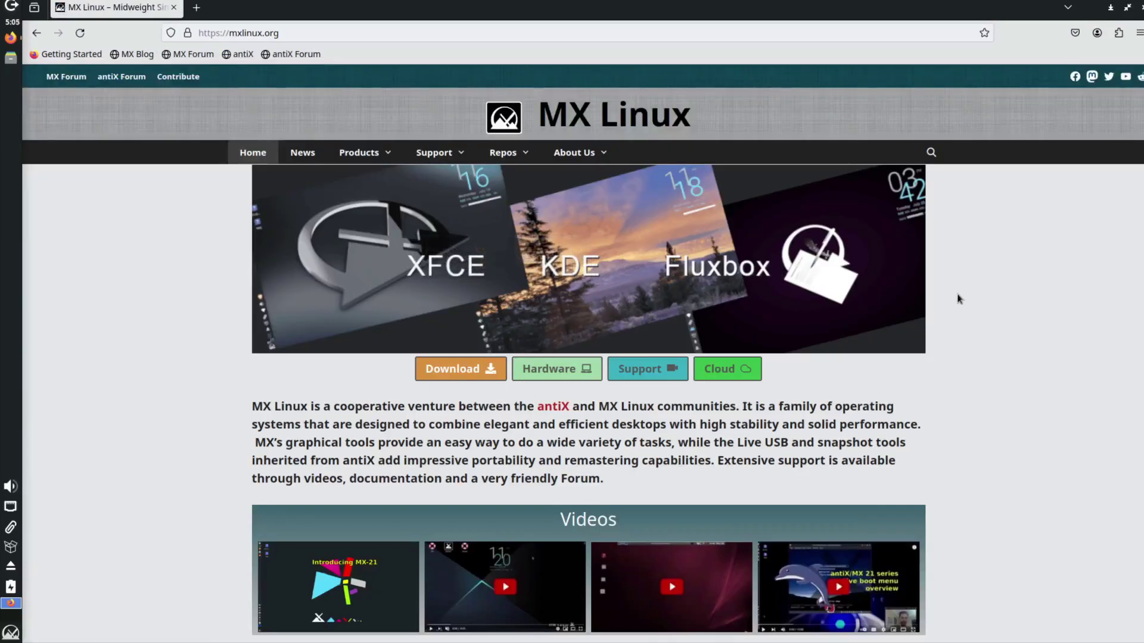
scroll(800, 519, down, 4)
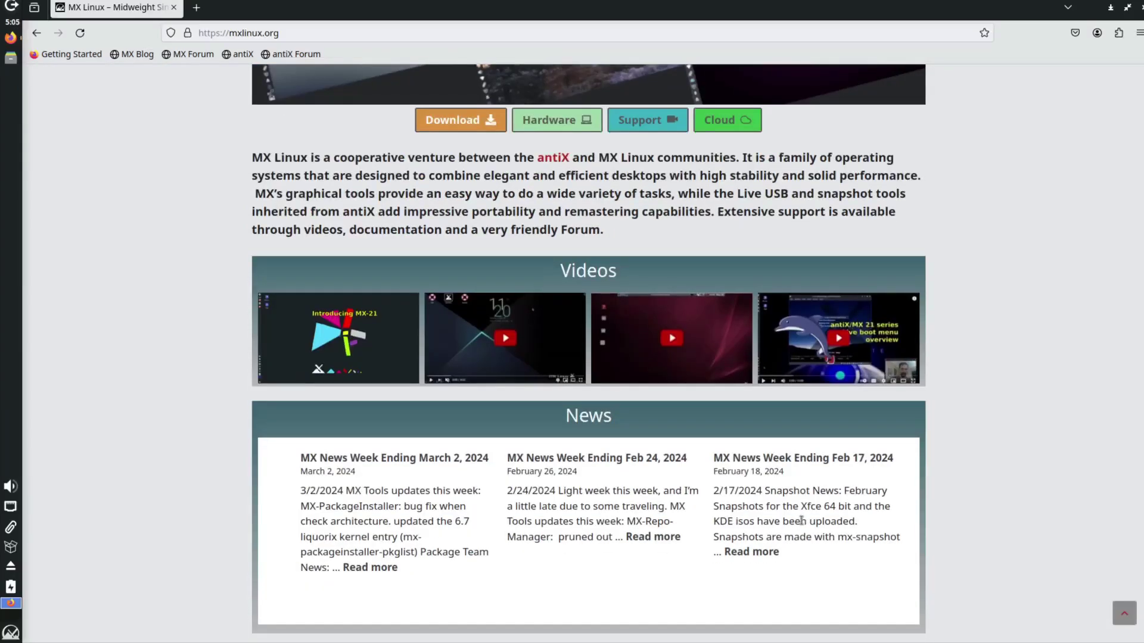
scroll(741, 541, up, 4)
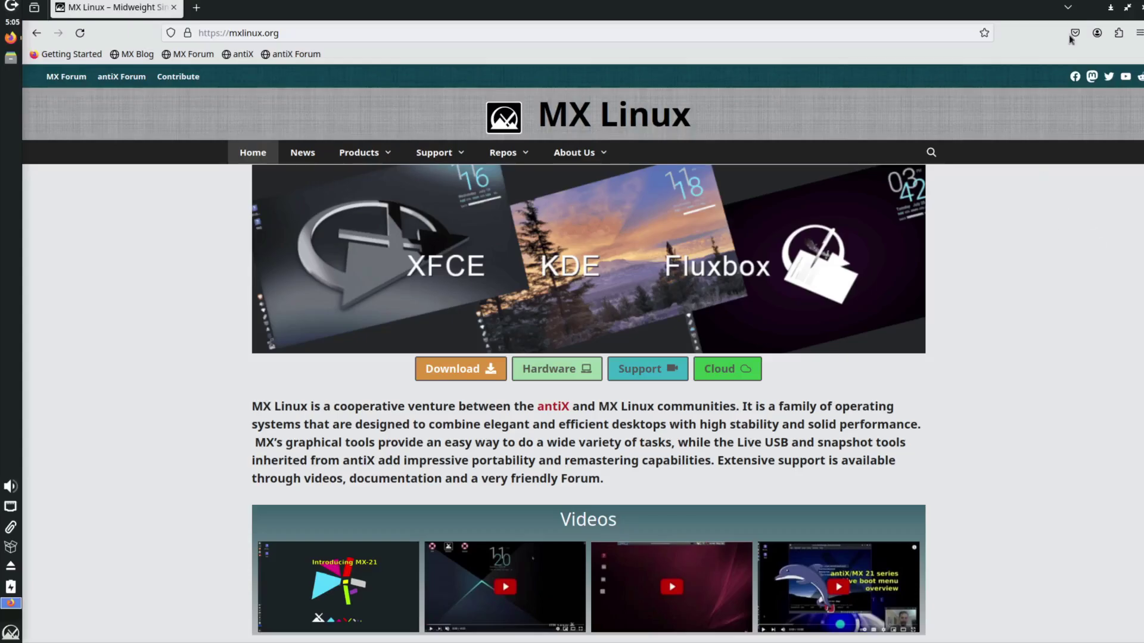
click(1112, 7)
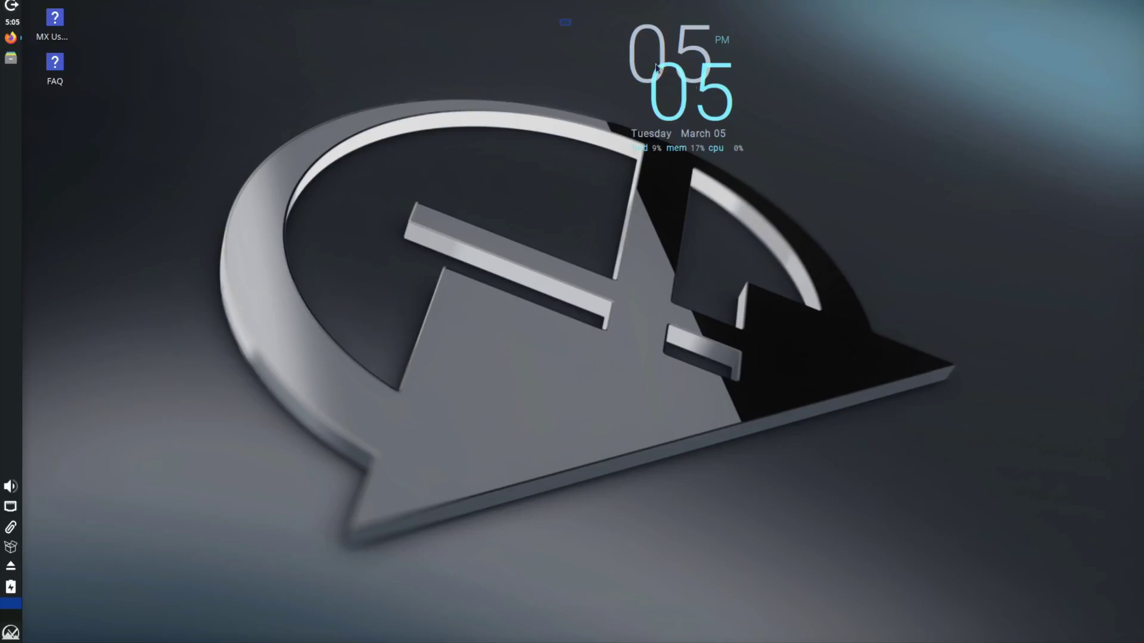
Step: Drag from the top of the desktop down to the right and back again
drag(590, 23, 805, 168)
drag(760, 169, 607, 22)
Step: Launch MX Package Installer, expand Desktop Environments, and tick Gnome Base
click(11, 634)
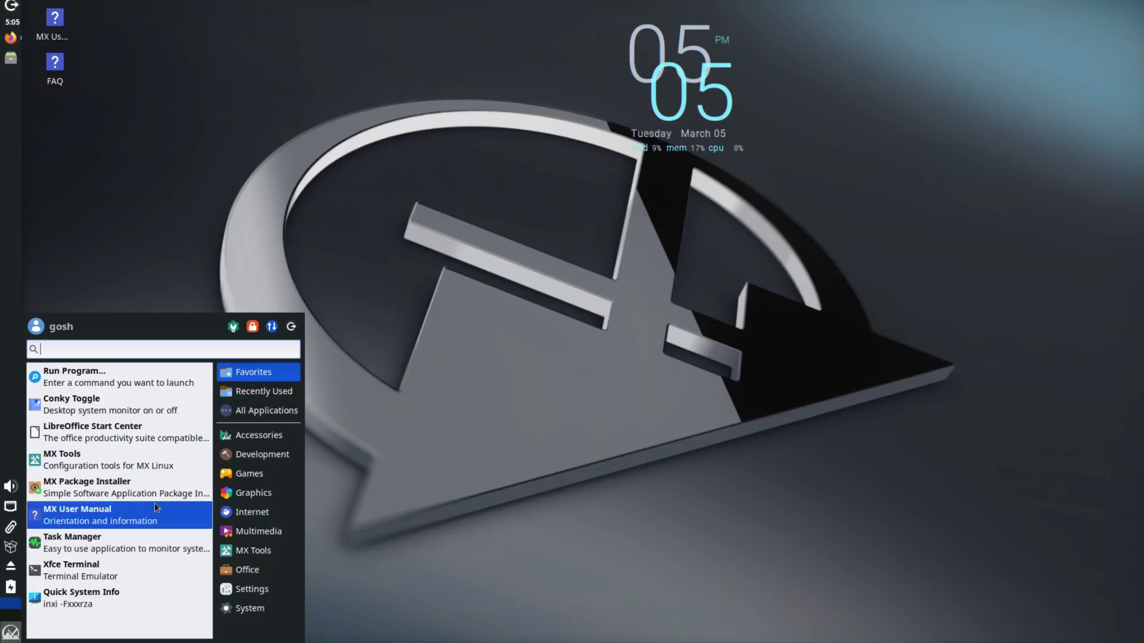
click(105, 490)
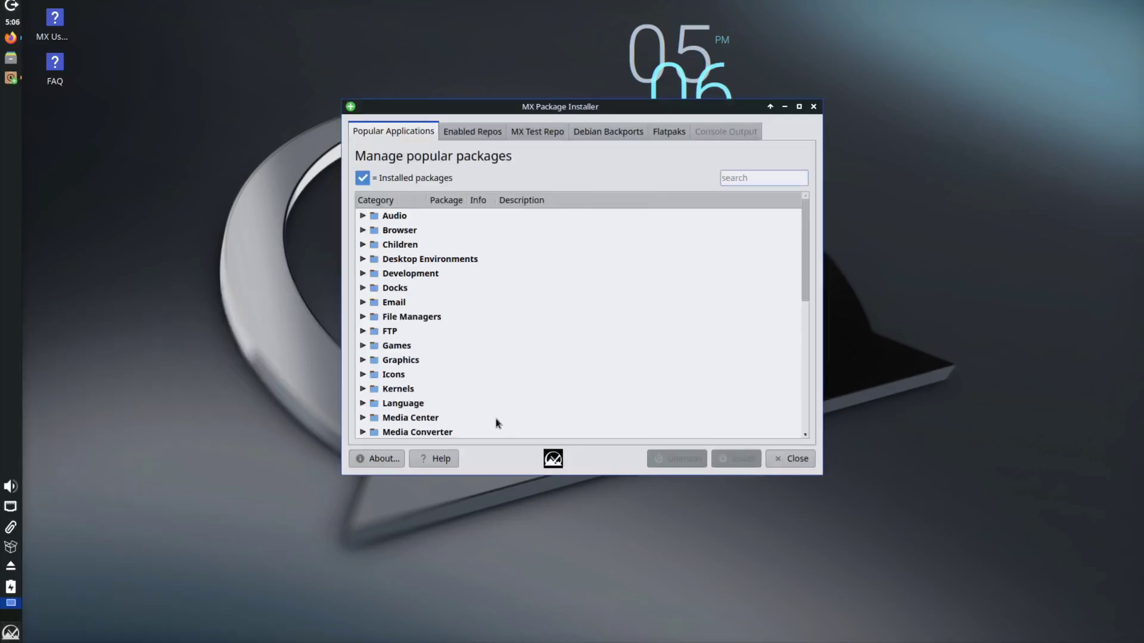
scroll(521, 394, down, 6)
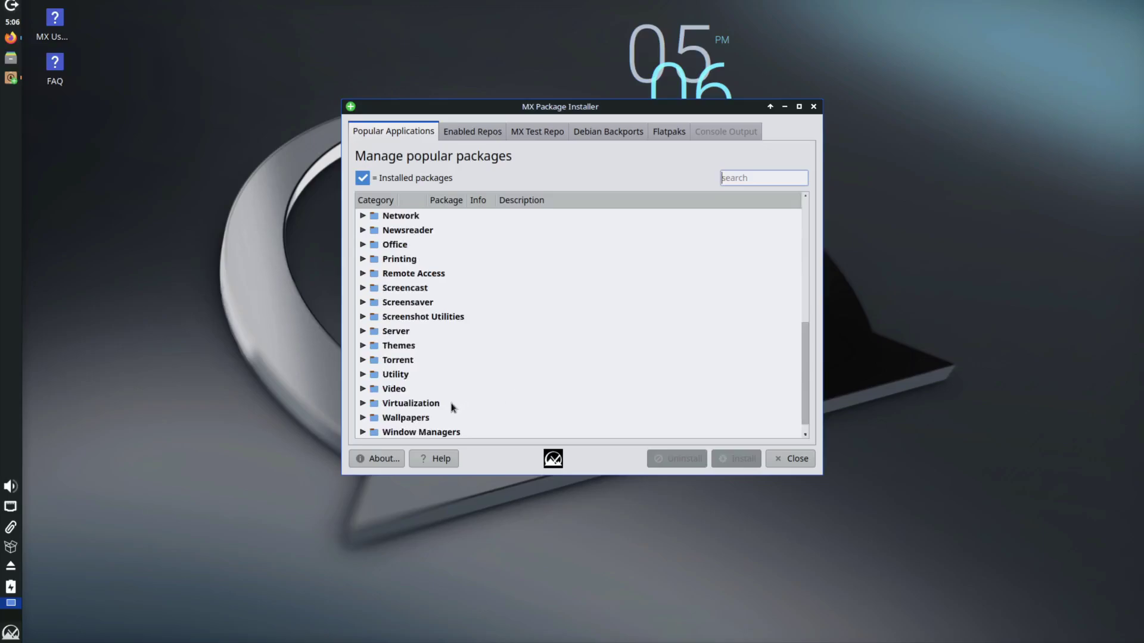
scroll(362, 358, up, 6)
click(362, 259)
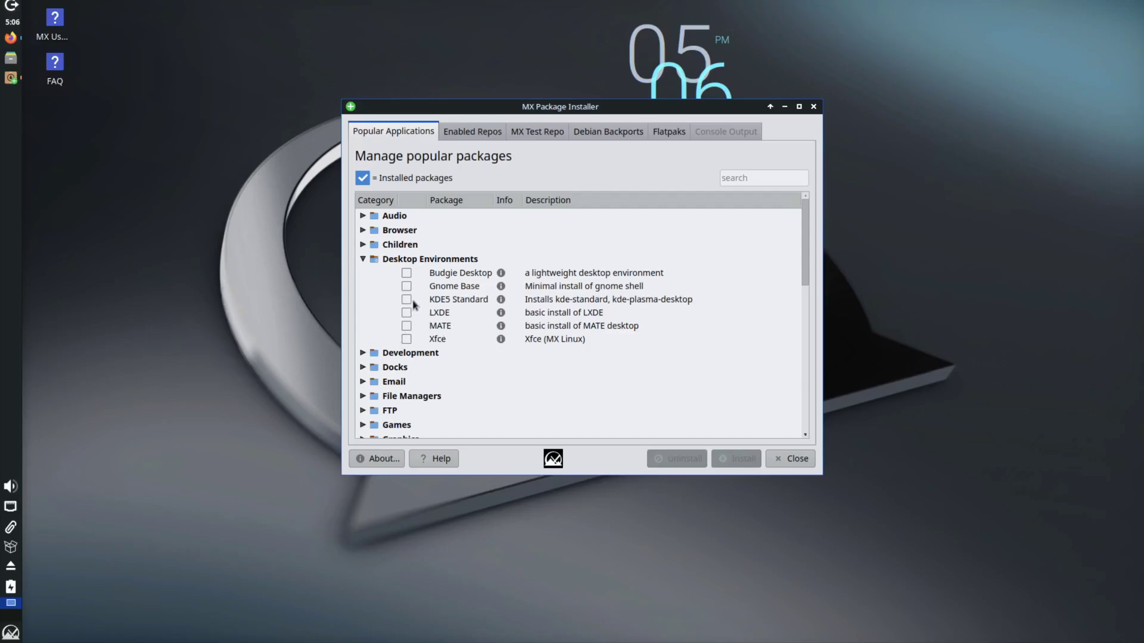
click(406, 287)
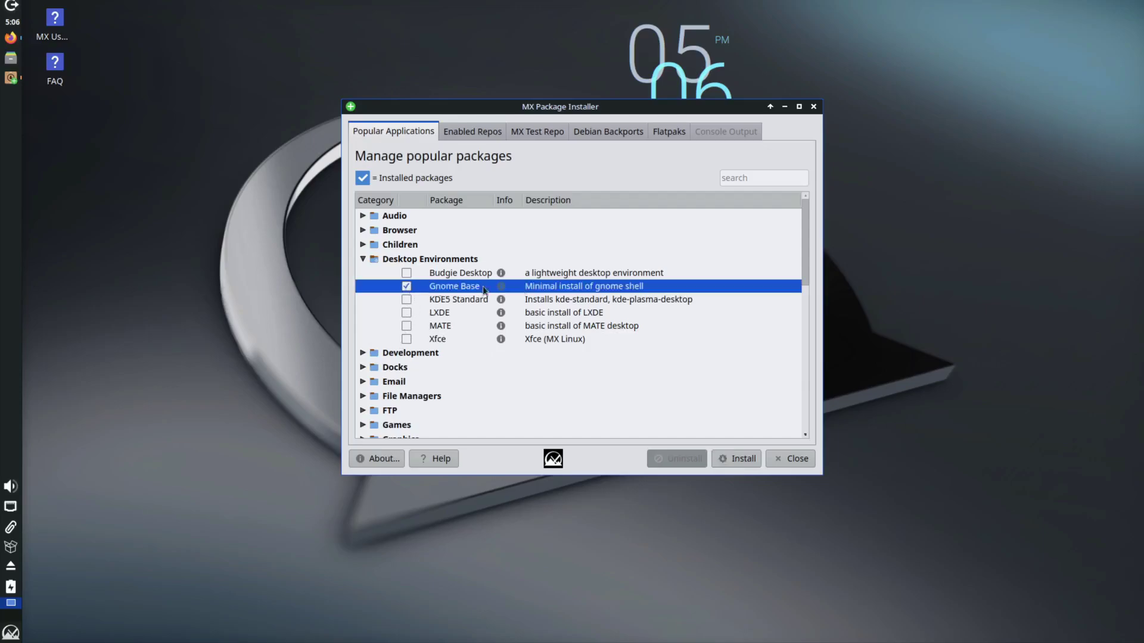
Step: Start the Gnome Base install, authenticate with the account password, and accept the package list
click(739, 460)
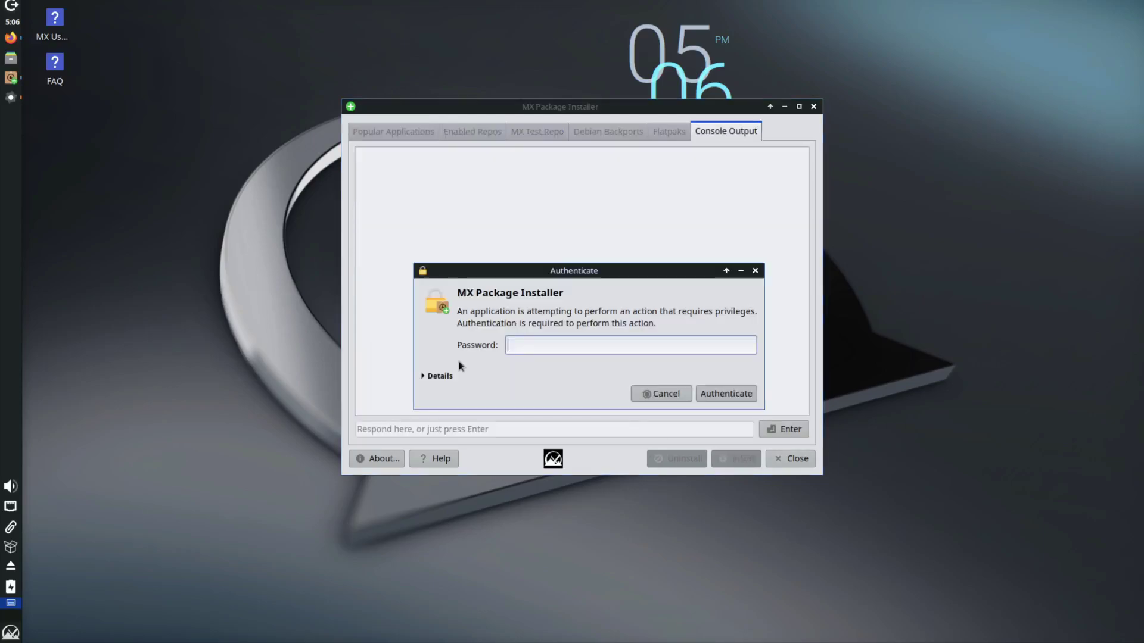
text(****)
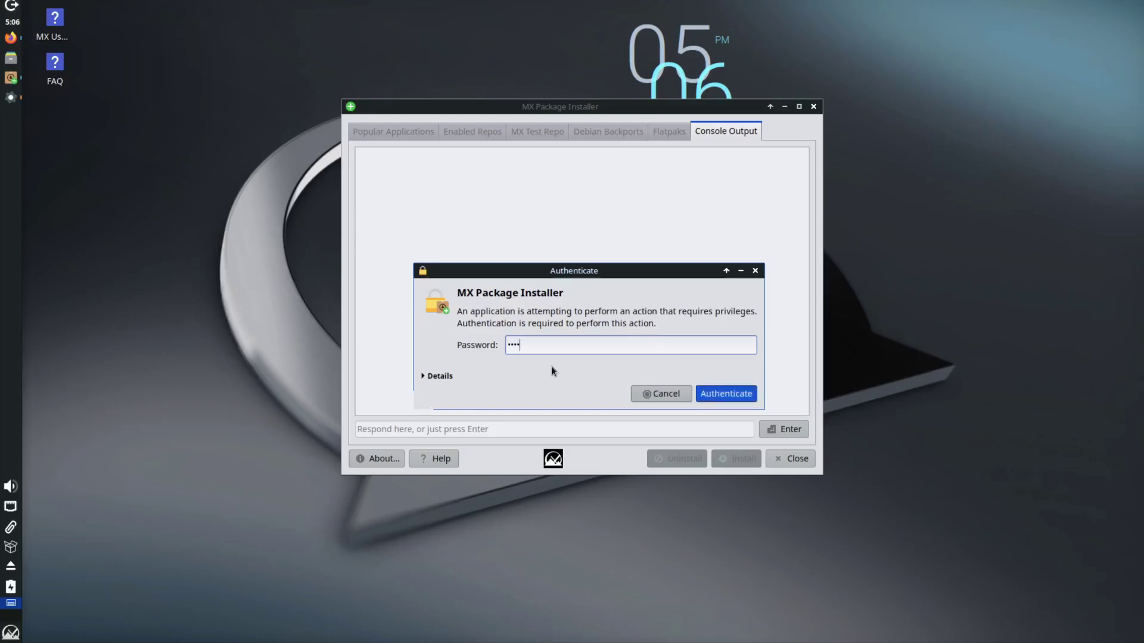
key(Return)
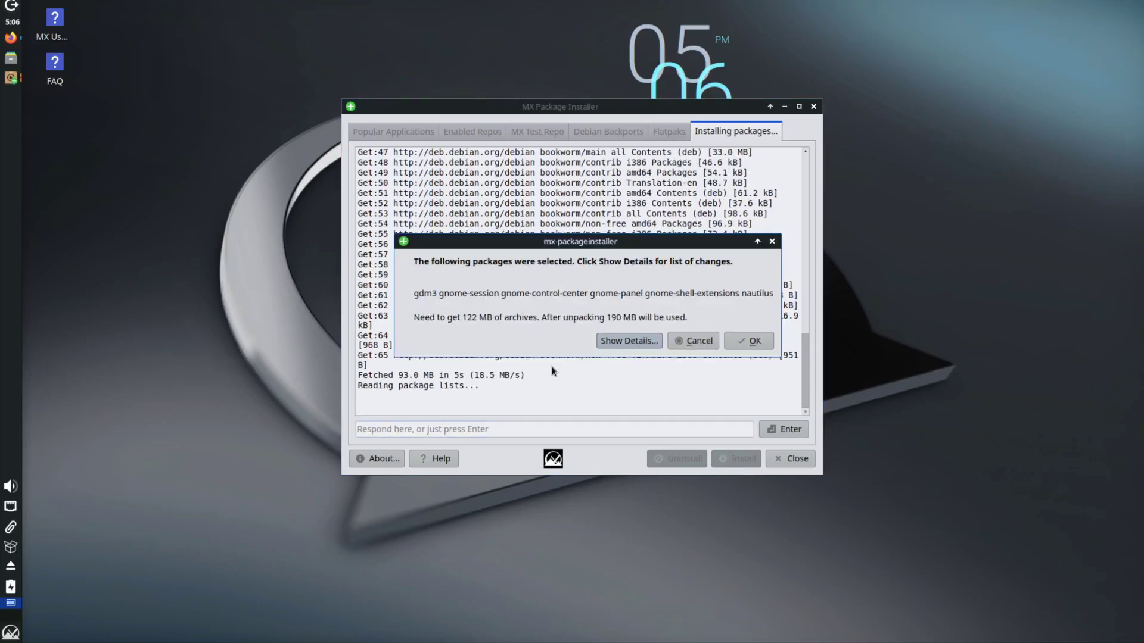
click(746, 341)
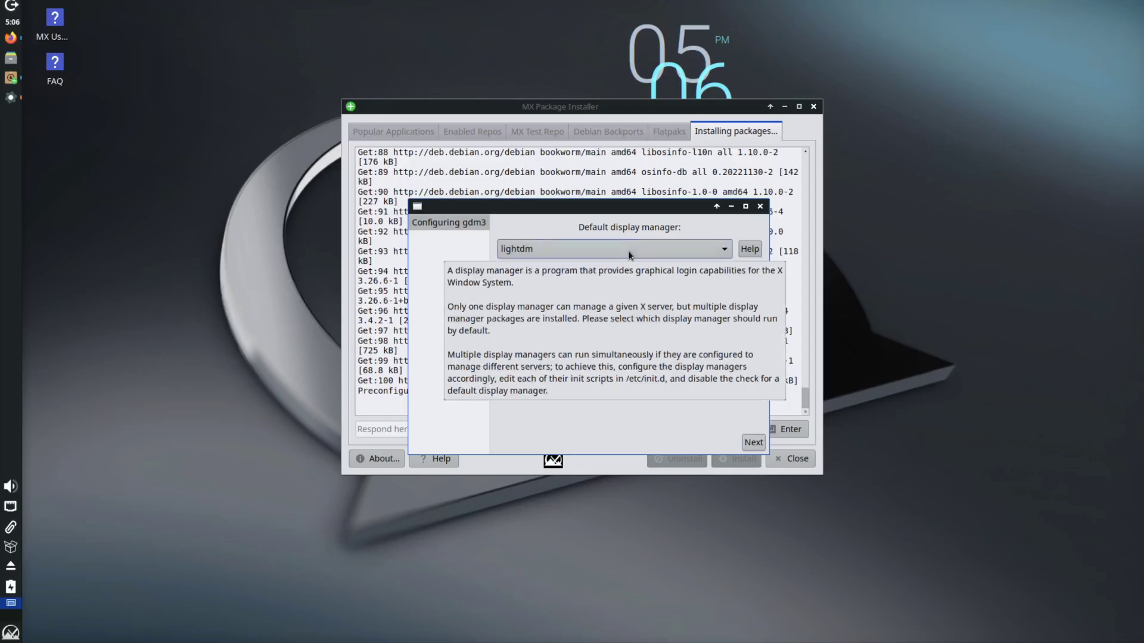
Step: Leave lightdm as the default display manager in the gdm3 prompt and continue
click(608, 255)
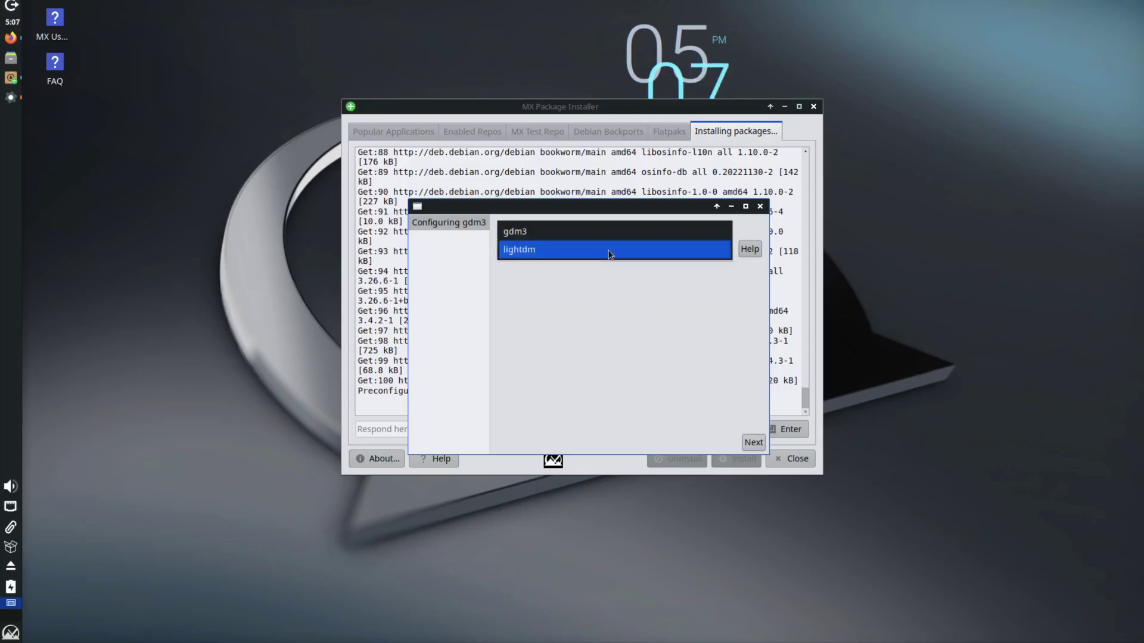
click(606, 354)
click(499, 250)
click(563, 256)
click(562, 258)
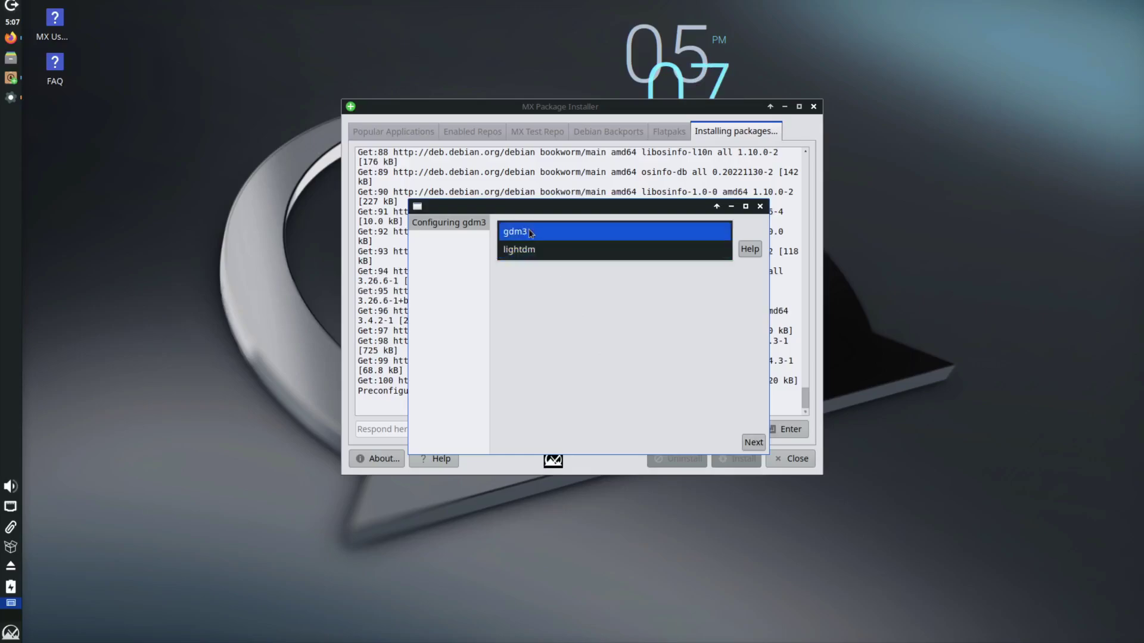
click(593, 312)
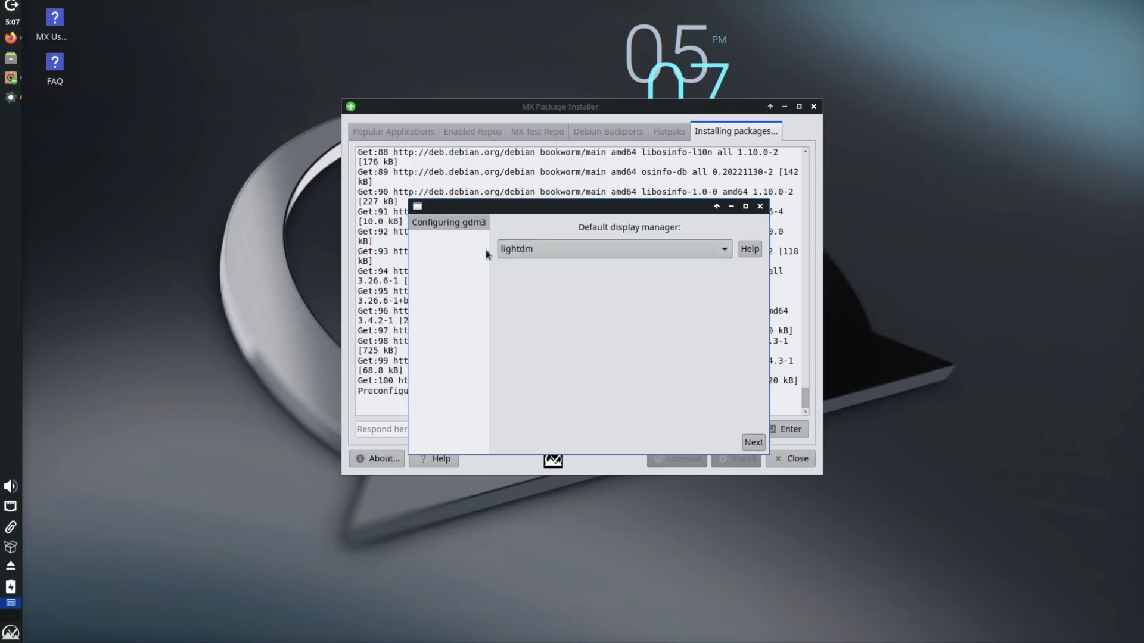
click(748, 442)
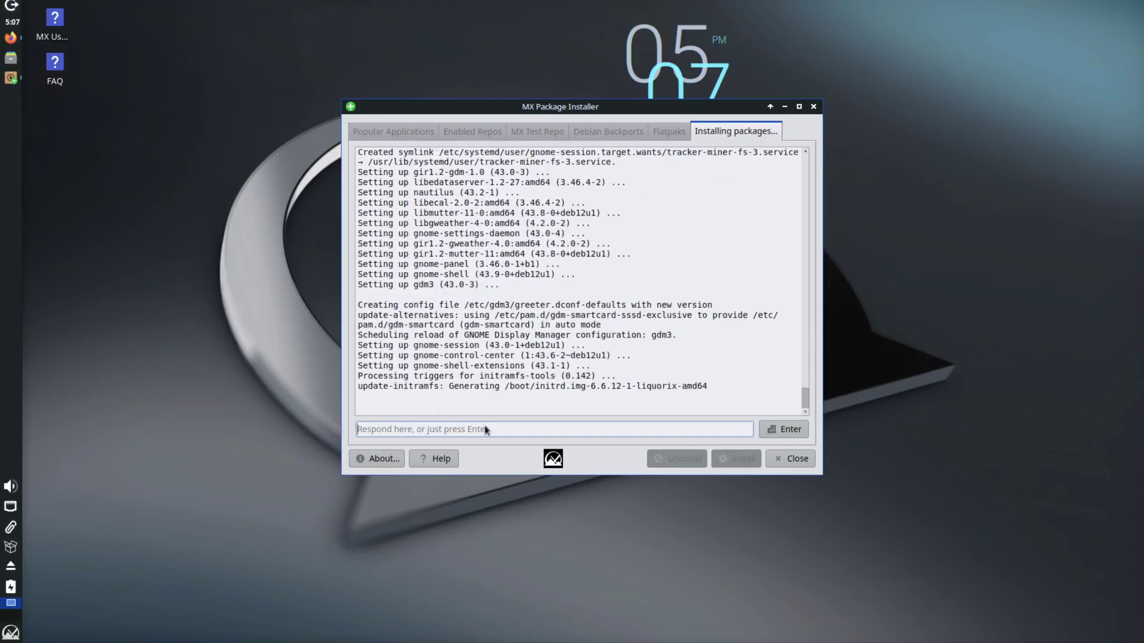
Step: Review the finished install log, acknowledge the success message, and close MX Package Installer
click(531, 395)
drag(362, 386, 541, 397)
click(543, 396)
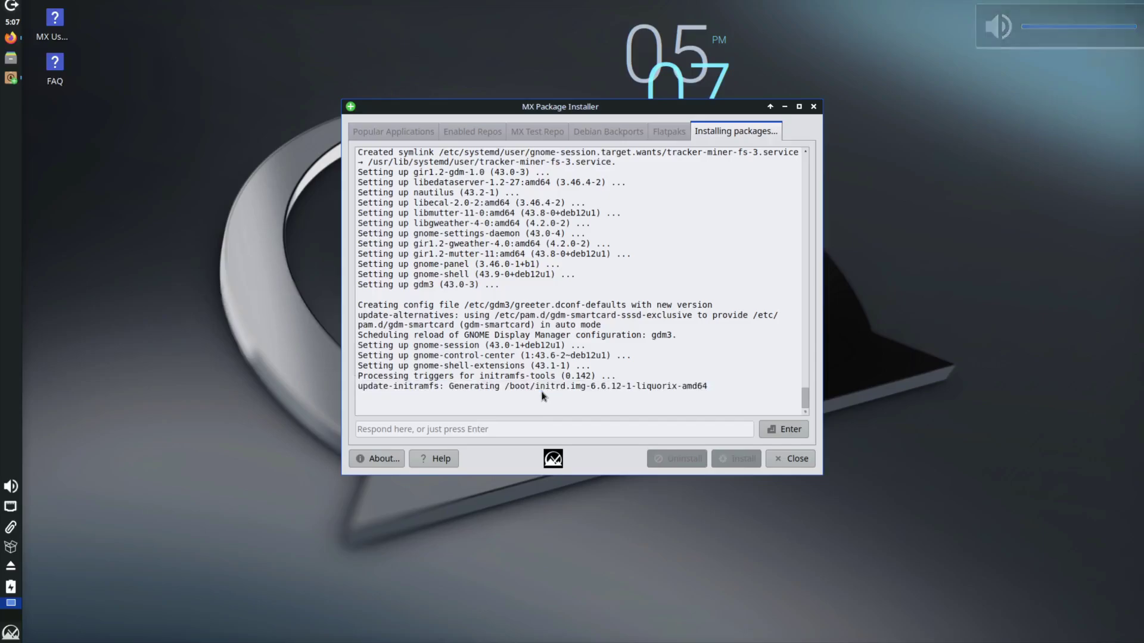
scroll(542, 397, up, 2)
scroll(542, 397, down, 2)
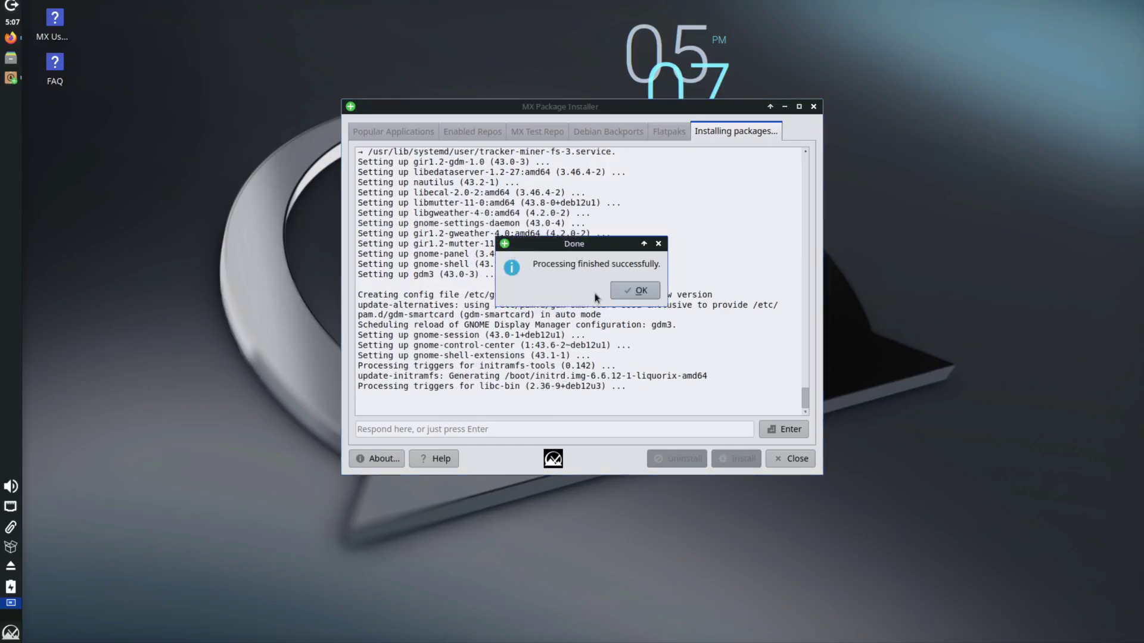
click(634, 293)
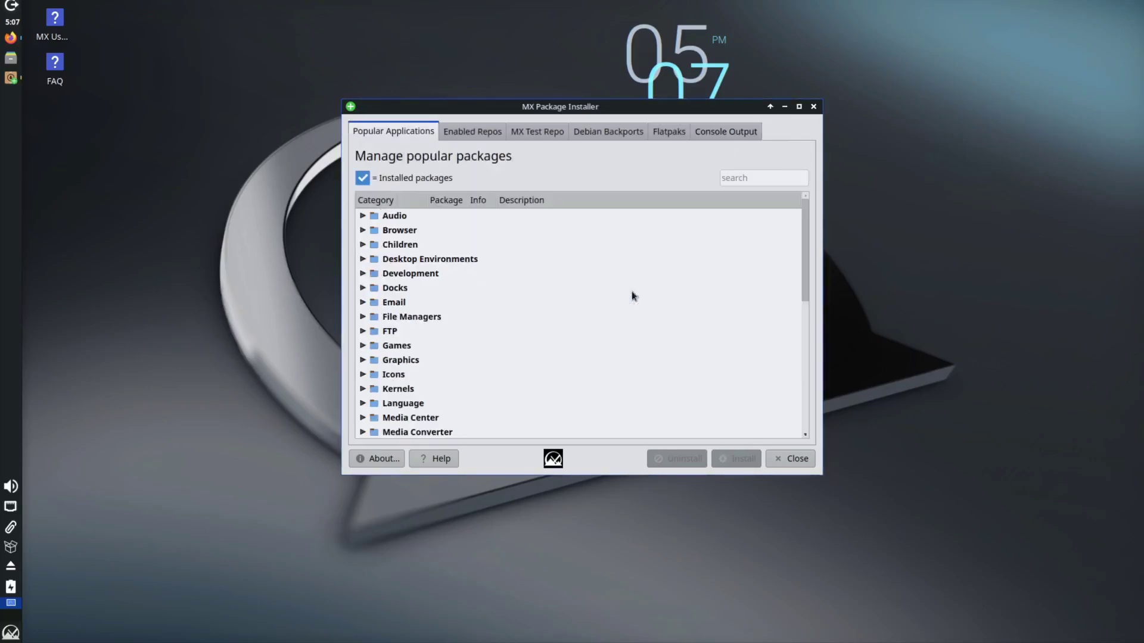
click(795, 460)
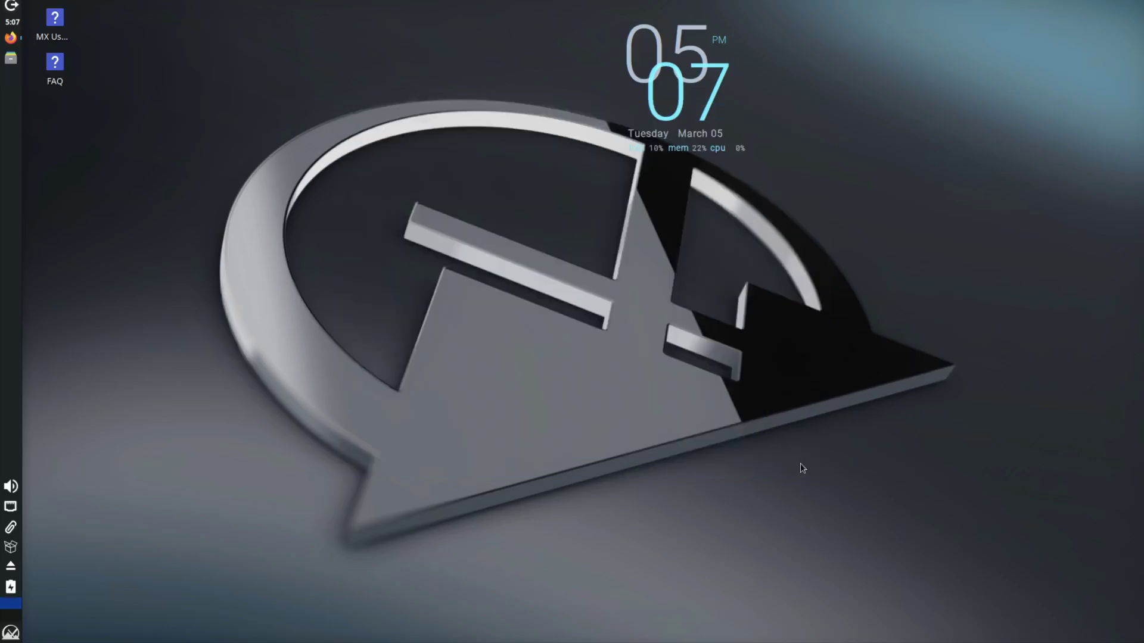
click(11, 5)
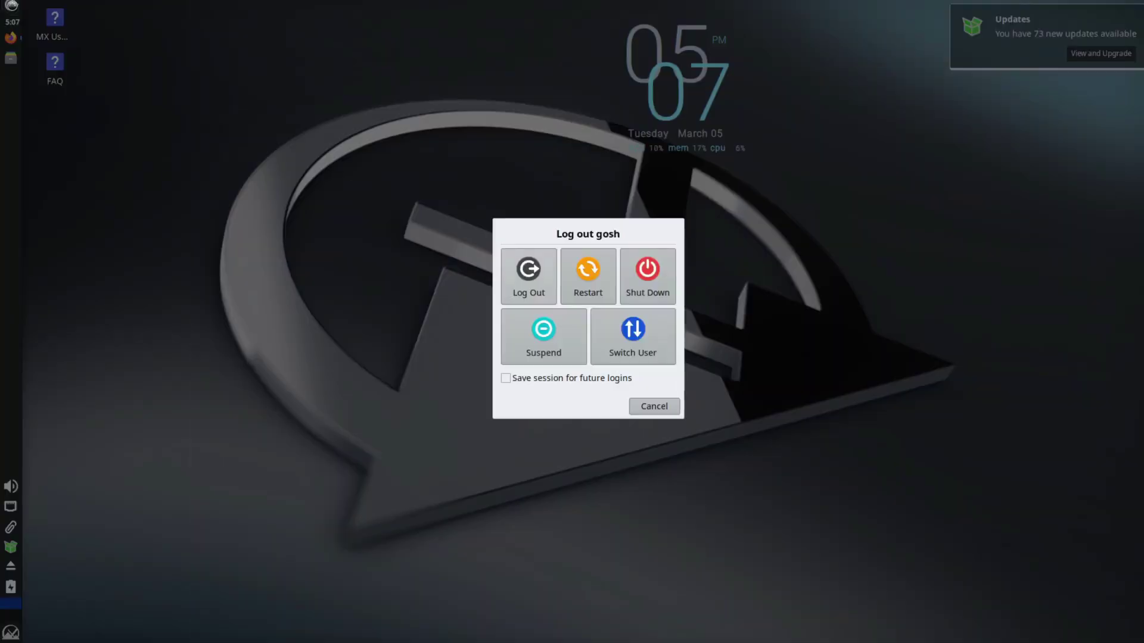
click(659, 410)
click(11, 633)
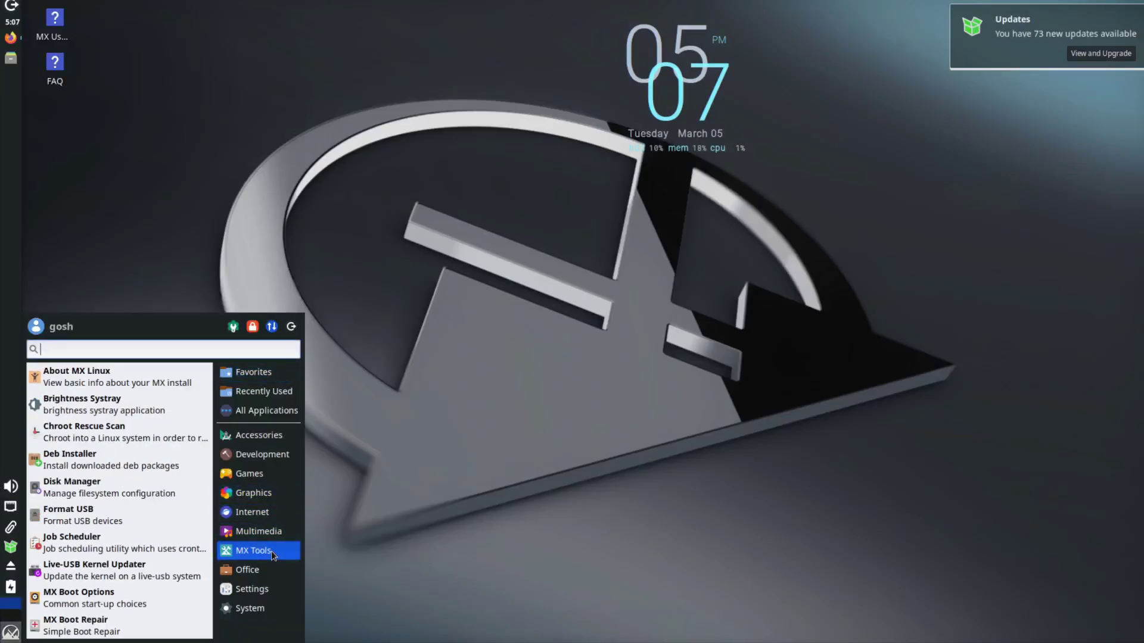
mouse_move(266, 571)
mouse_move(262, 608)
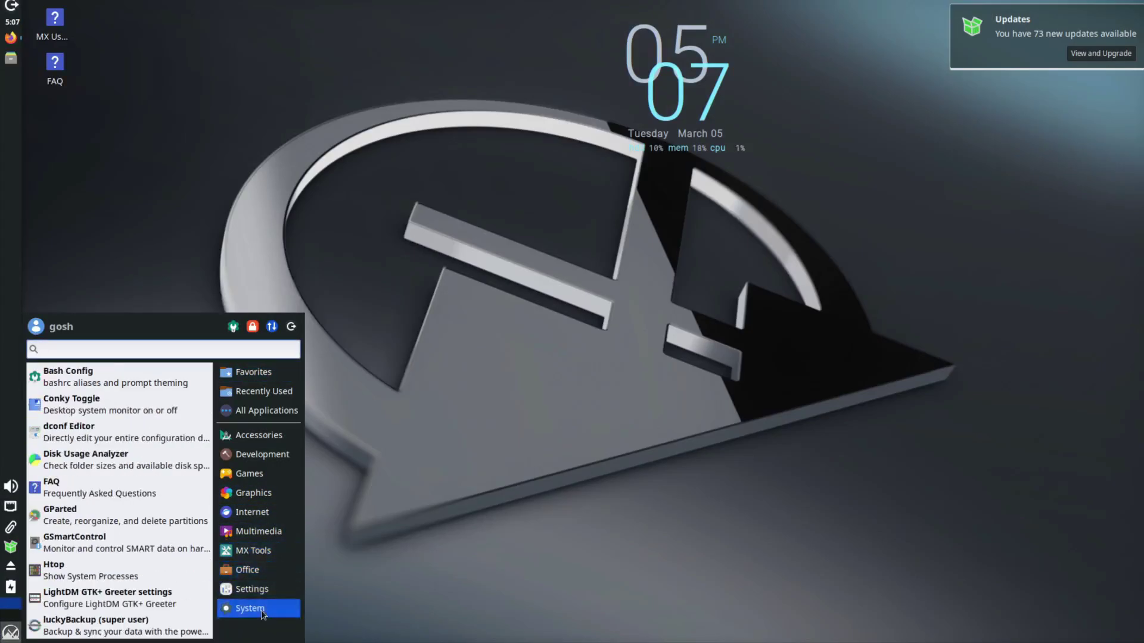
click(492, 531)
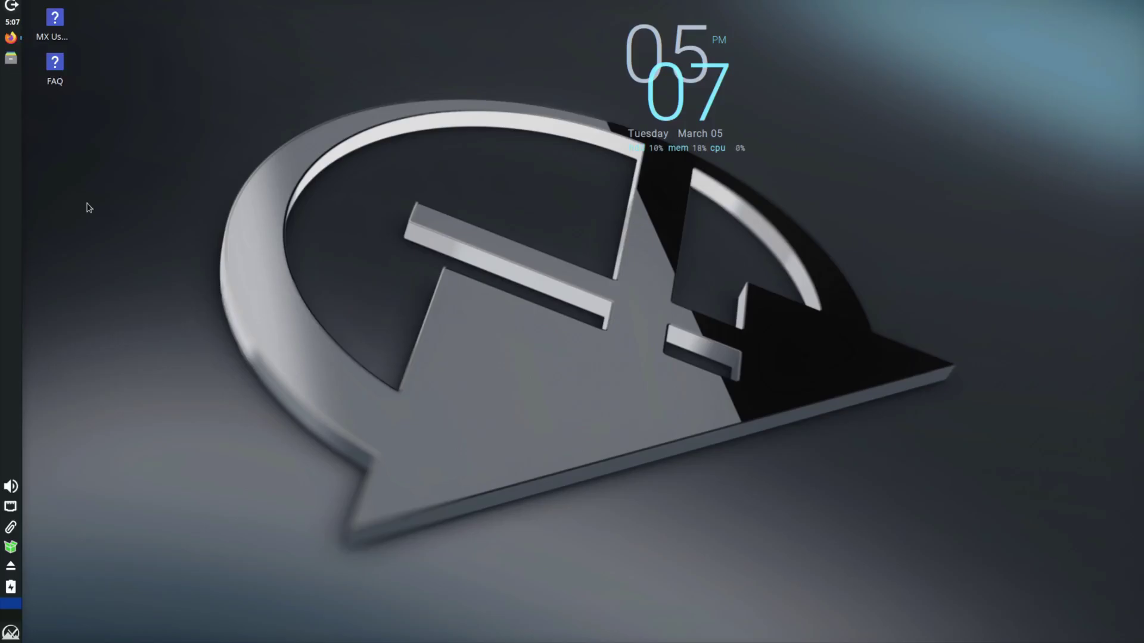
Step: Search 'mxlinux remove xfce' in Firefox and open the MX Linux wiki article on removing Xfce
click(12, 43)
click(249, 33)
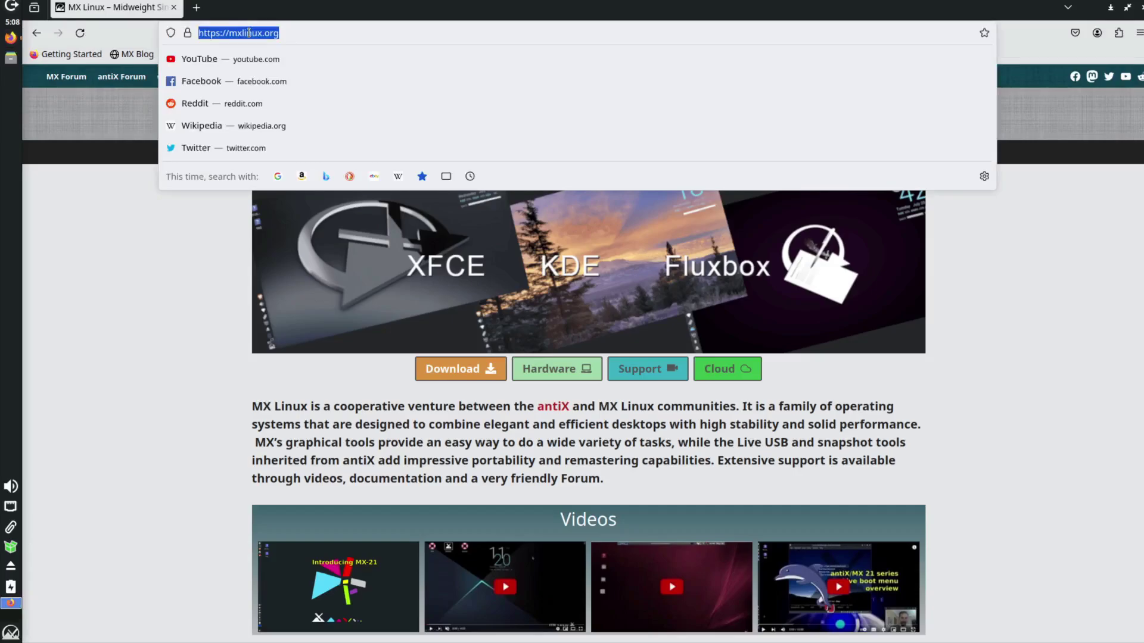
text(mxlinux rem)
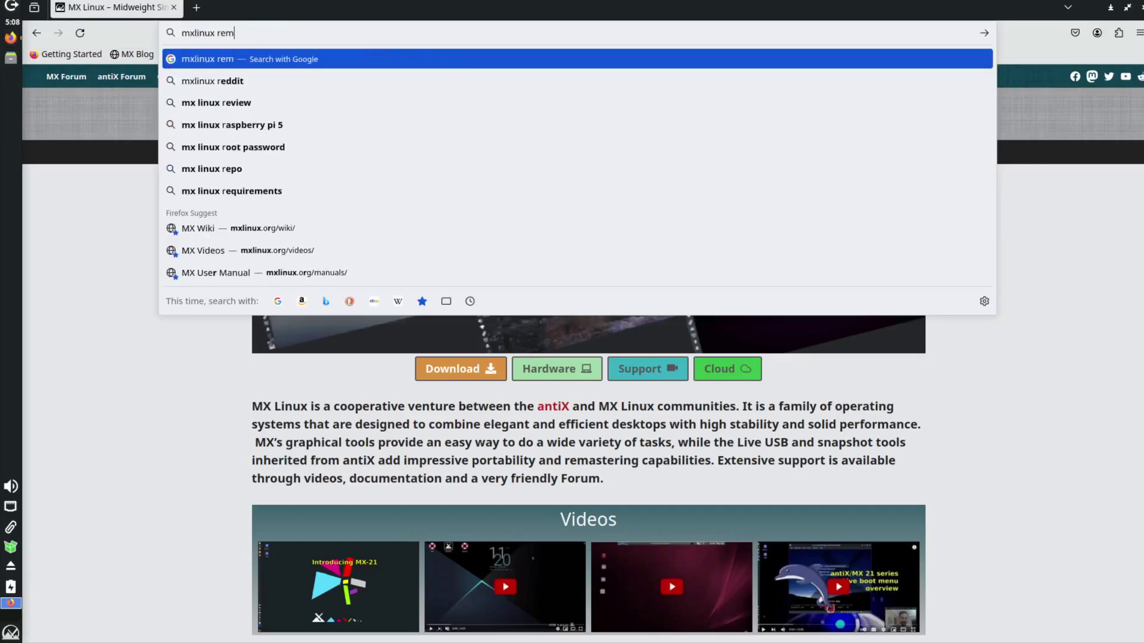
text(ove xfce)
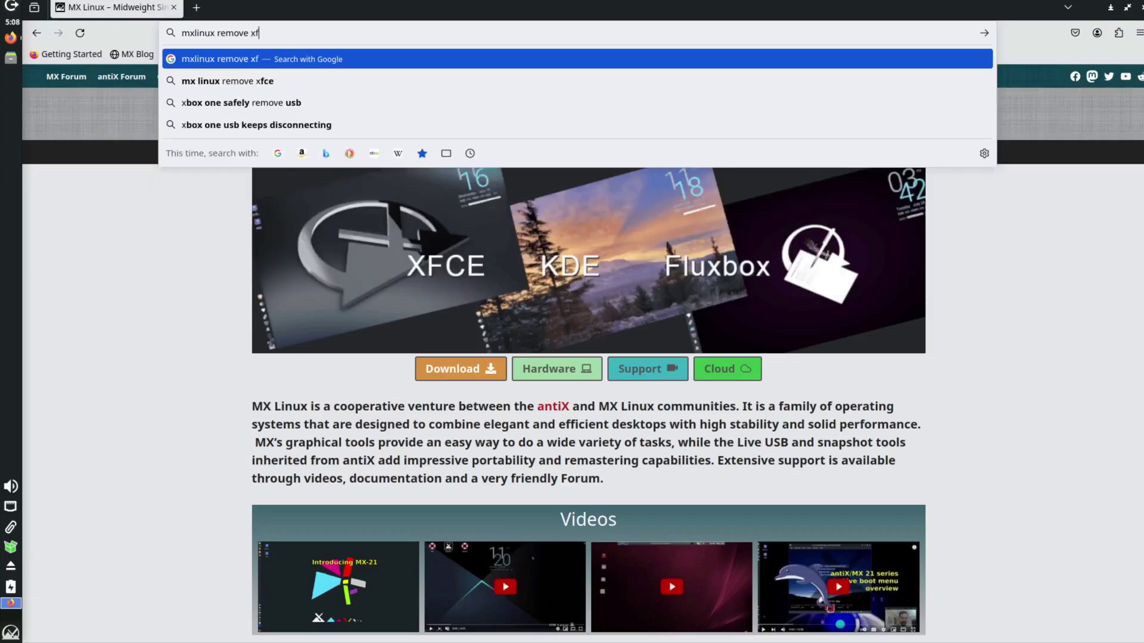
key(Return)
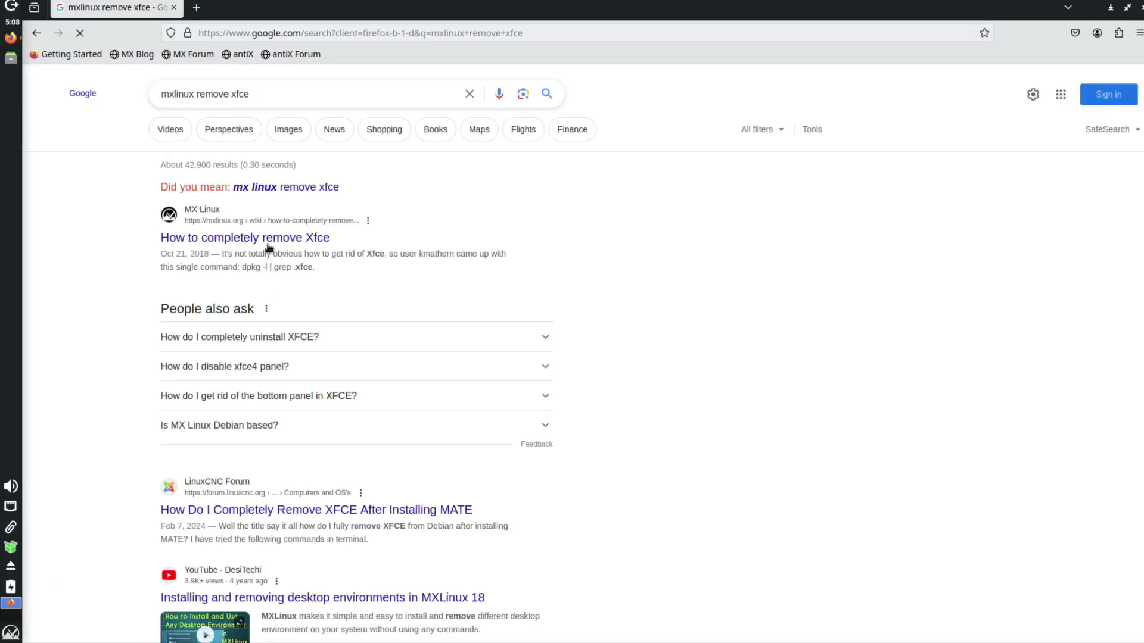
click(265, 242)
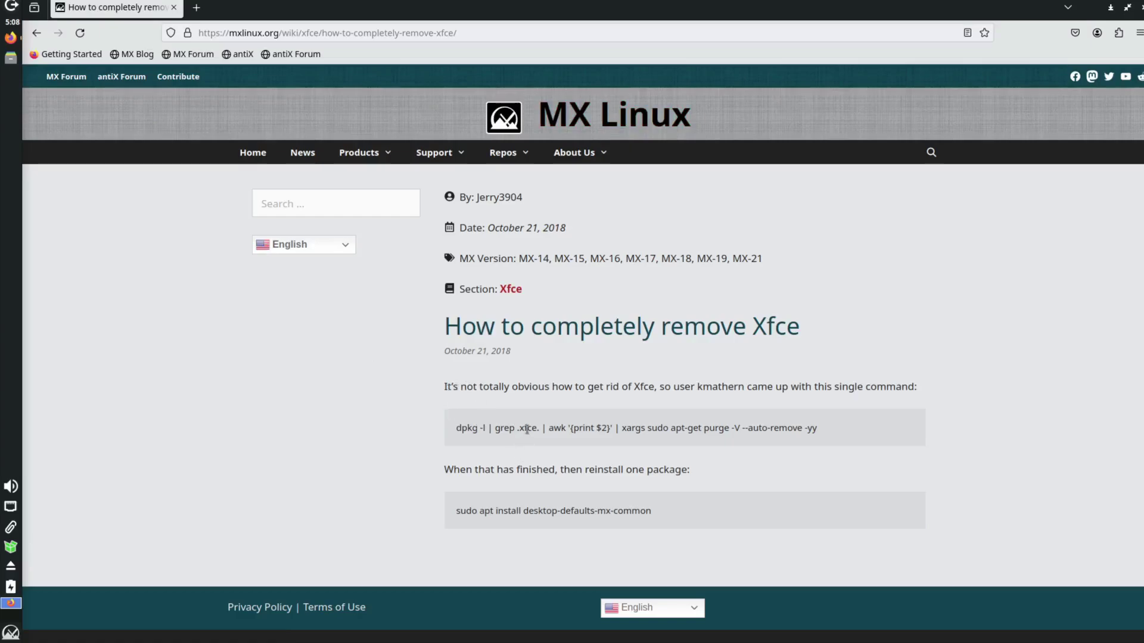
Step: Copy the dpkg purge command line from the wiki page
triple_click(527, 429)
right_click(527, 429)
click(548, 436)
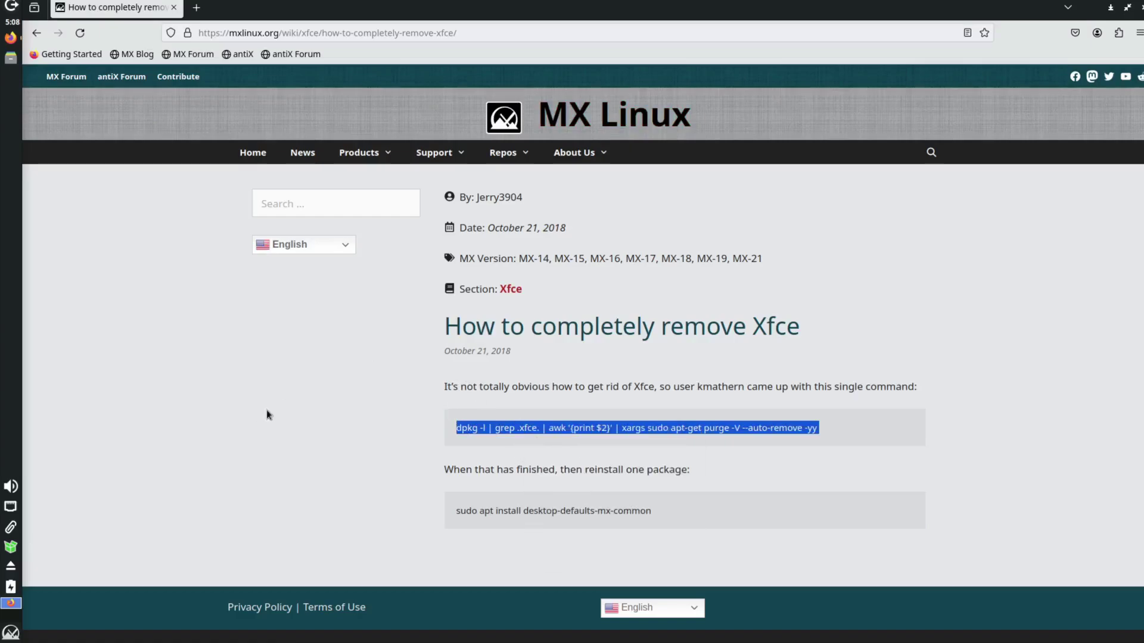
click(11, 633)
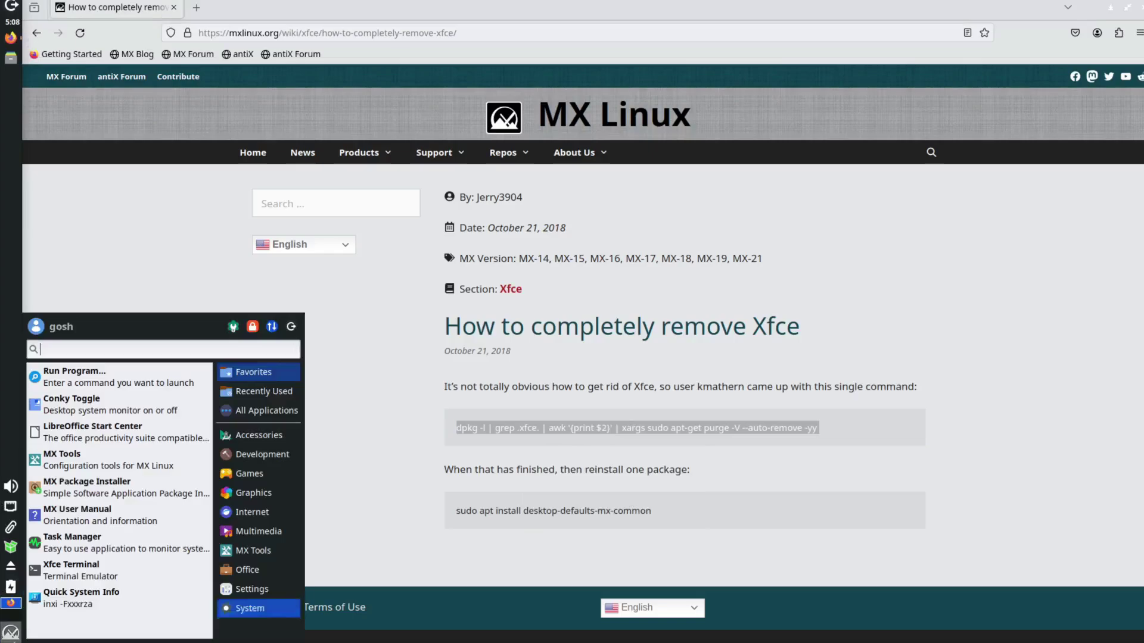
Step: In a terminal, run sudo with the pasted Xfce purge command and confirm the password
click(71, 570)
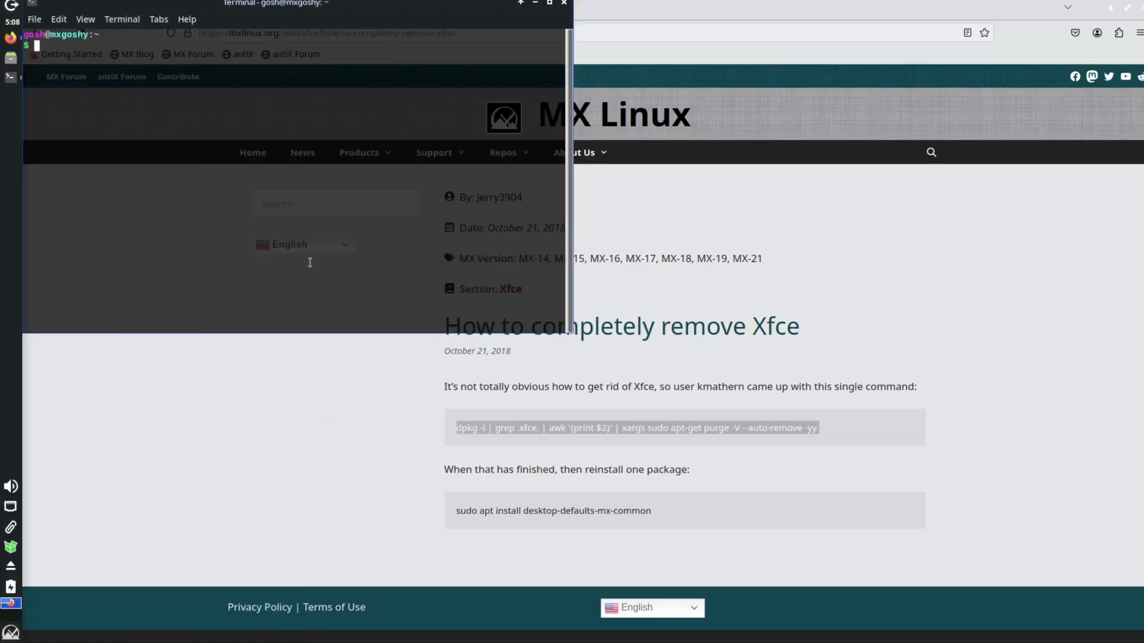
right_click(250, 176)
click(223, 167)
text(sudo)
right_click(223, 167)
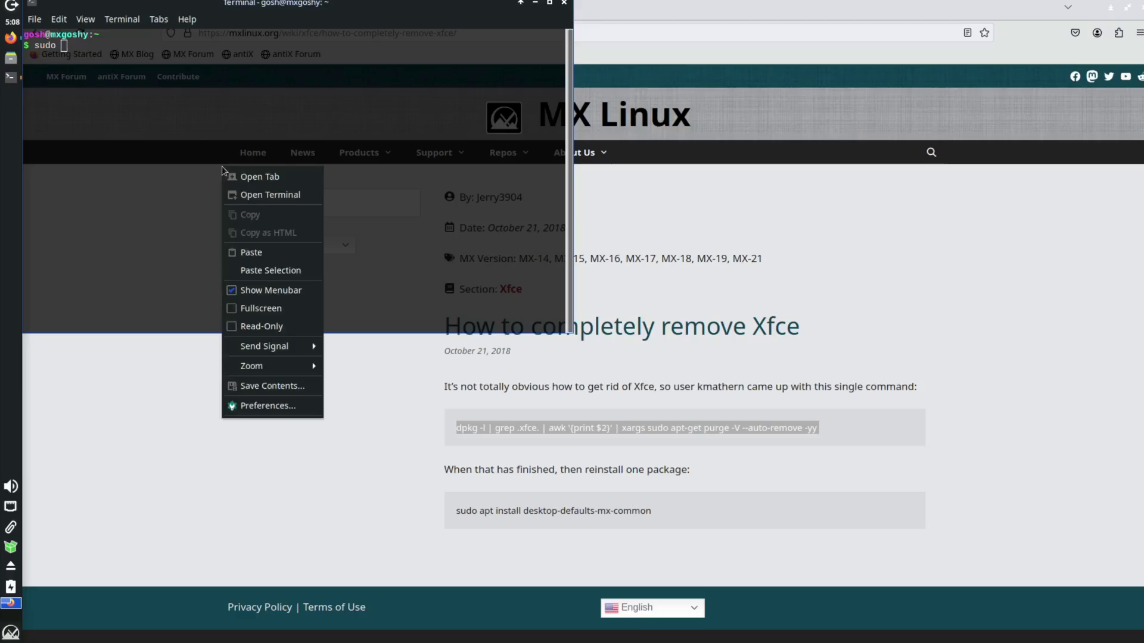
click(268, 253)
key(Return)
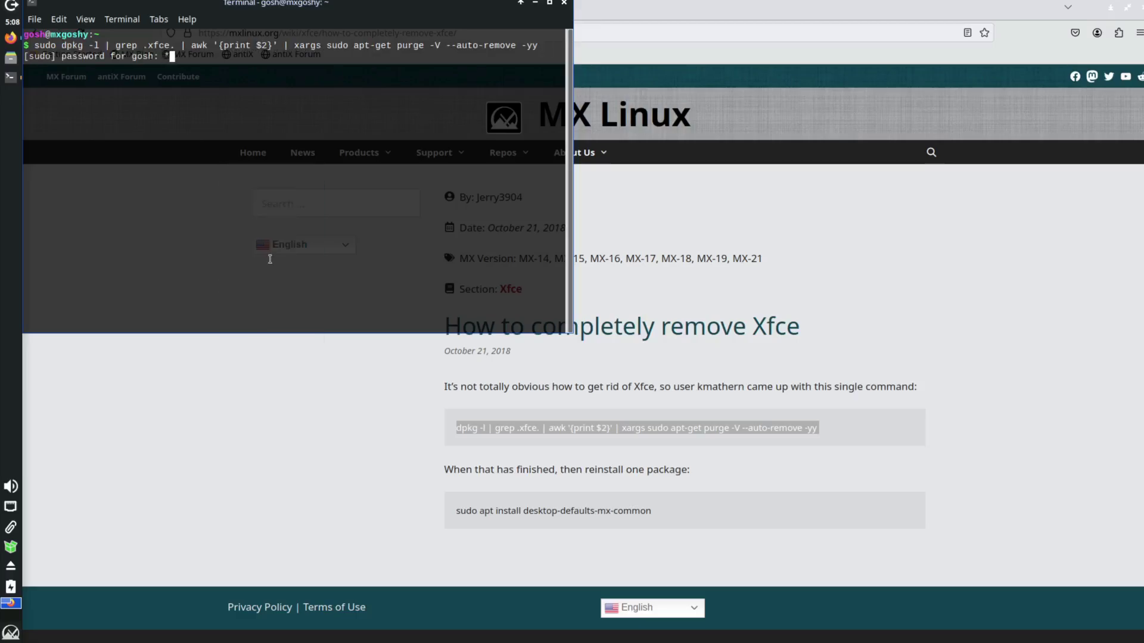
key(Return)
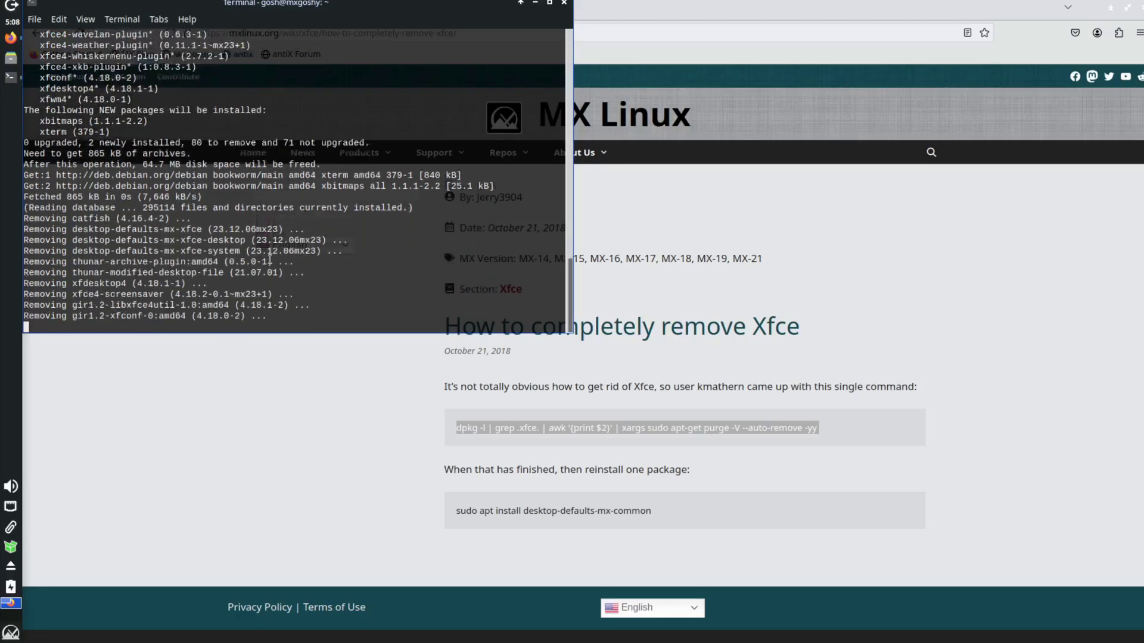
Step: Copy the wiki's apt command reinstalling desktop-defaults-mx-common and run it in the terminal
click(532, 511)
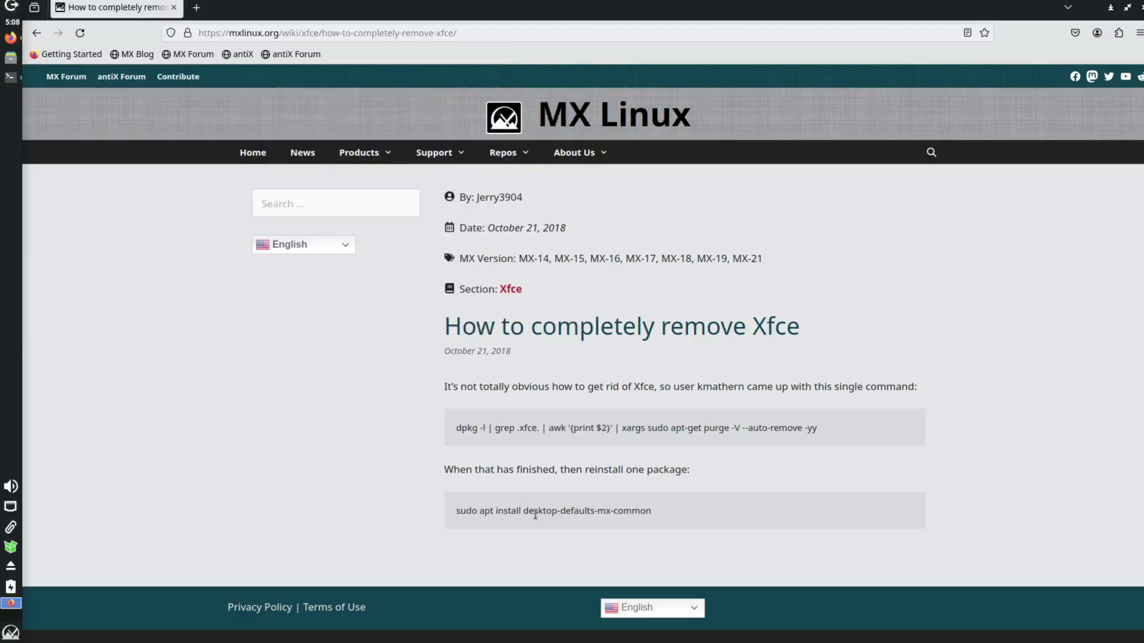
triple_click(492, 511)
right_click(466, 513)
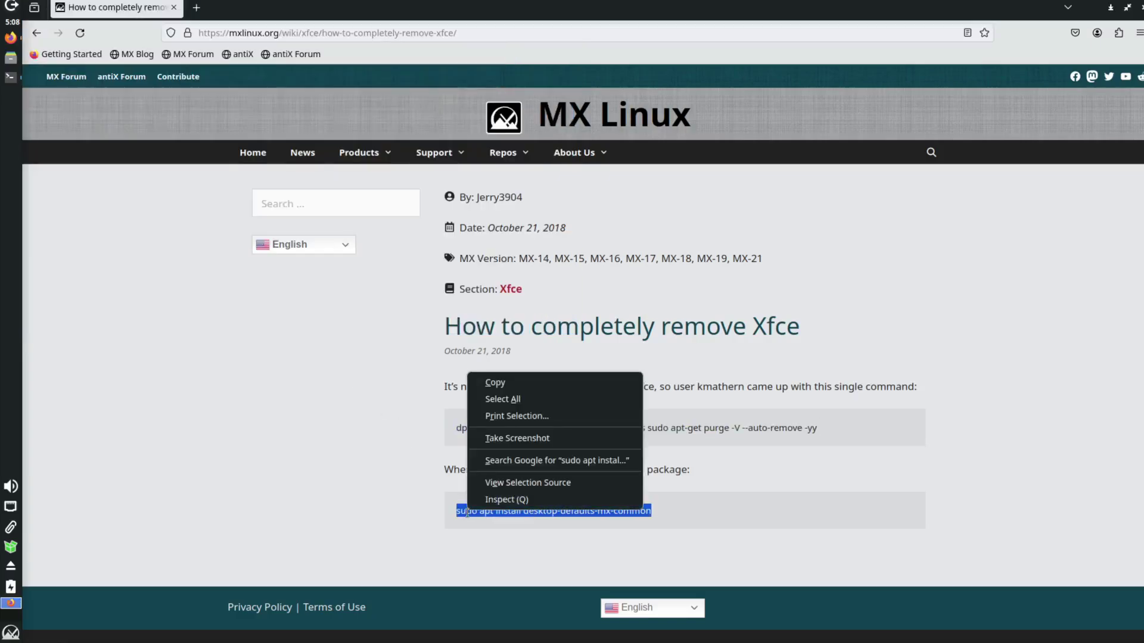
click(516, 384)
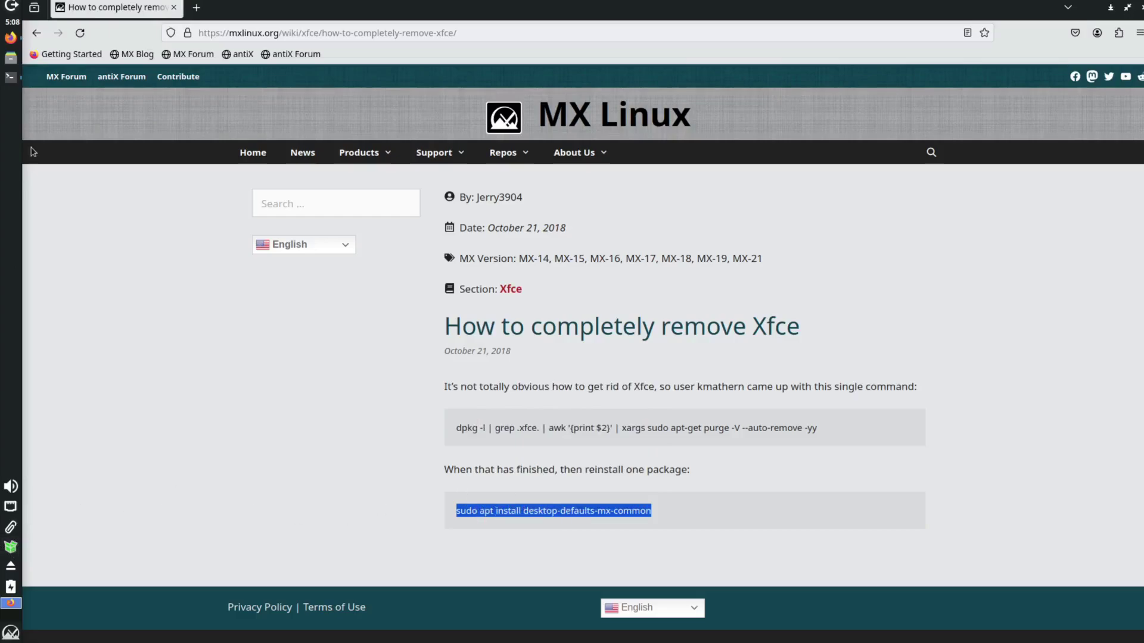
click(10, 76)
right_click(159, 293)
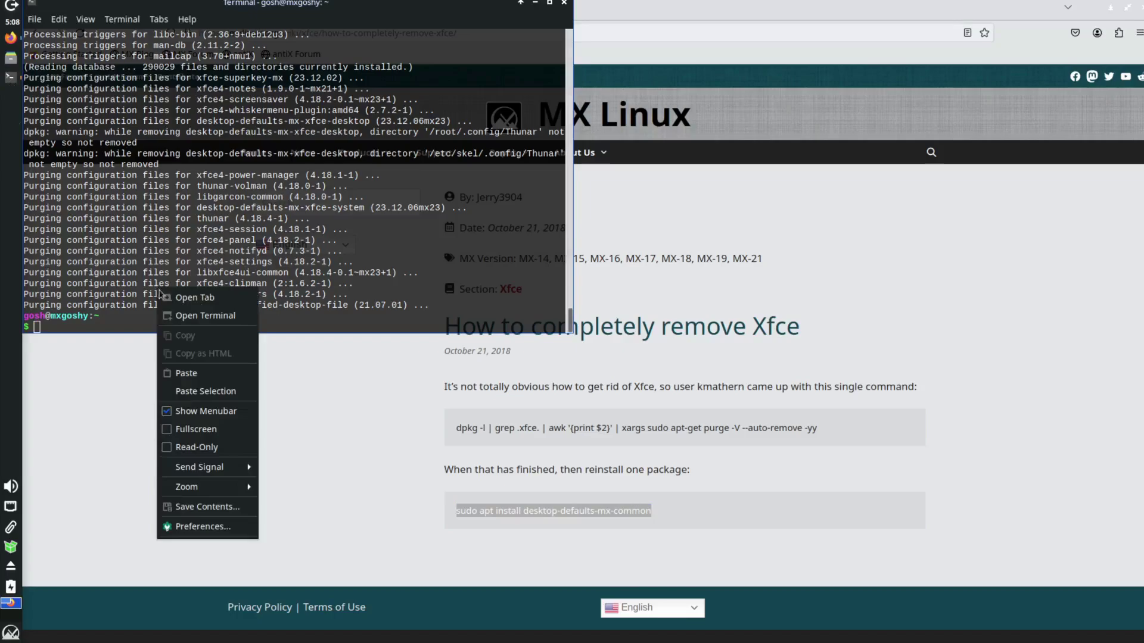
click(179, 374)
key(Return)
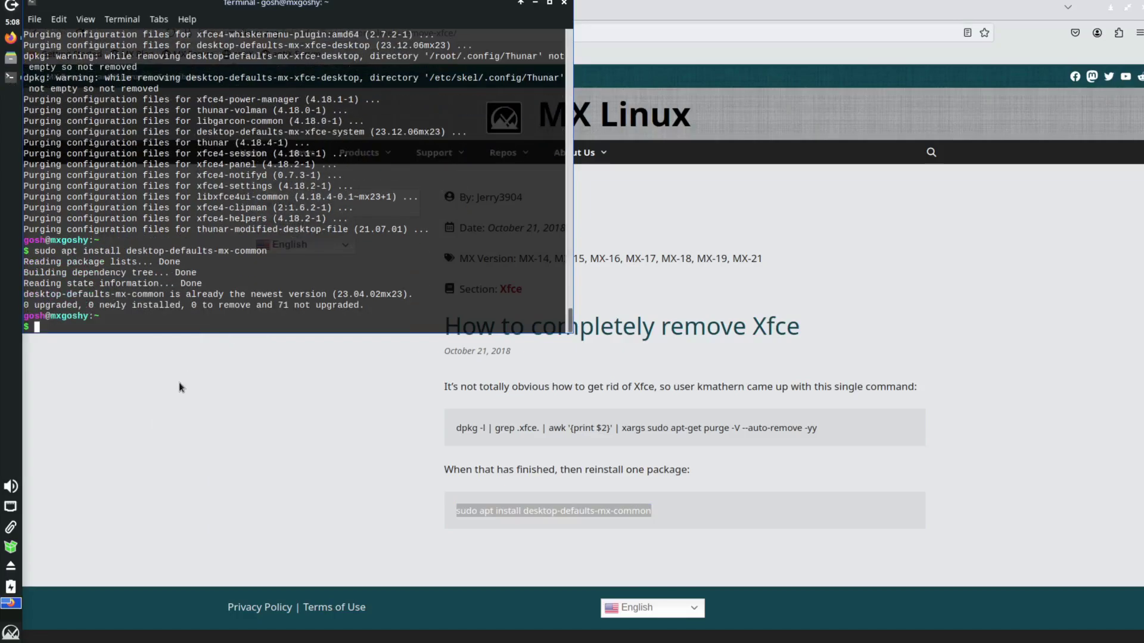
Step: Log out of Xfce from the launcher, dismiss the failed log-out error, and open the log-out choices
click(233, 424)
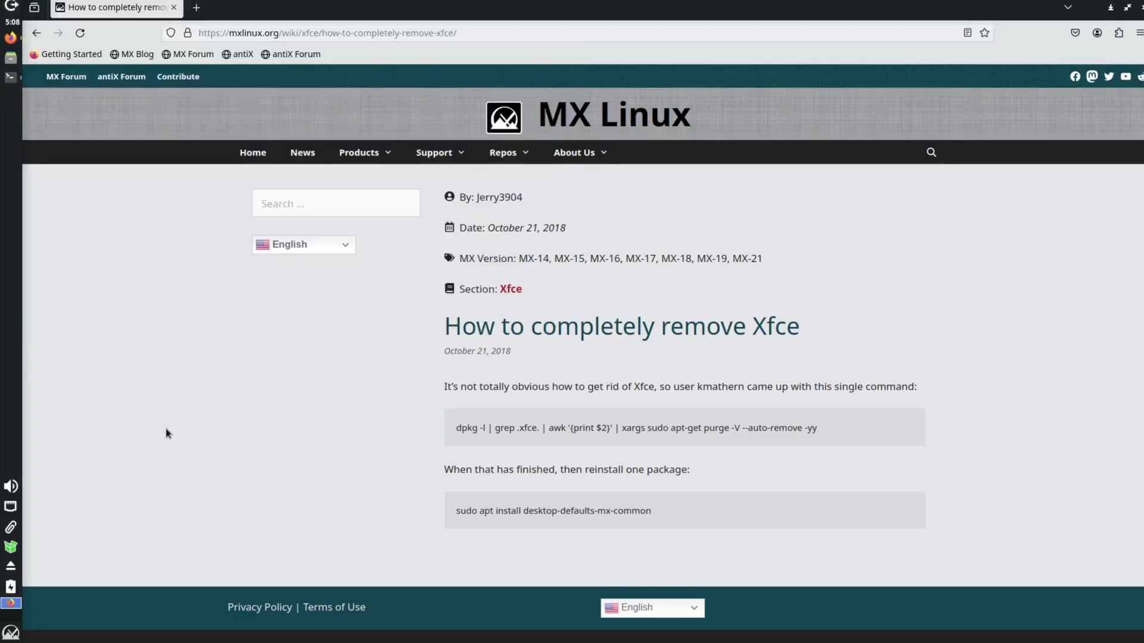
click(11, 631)
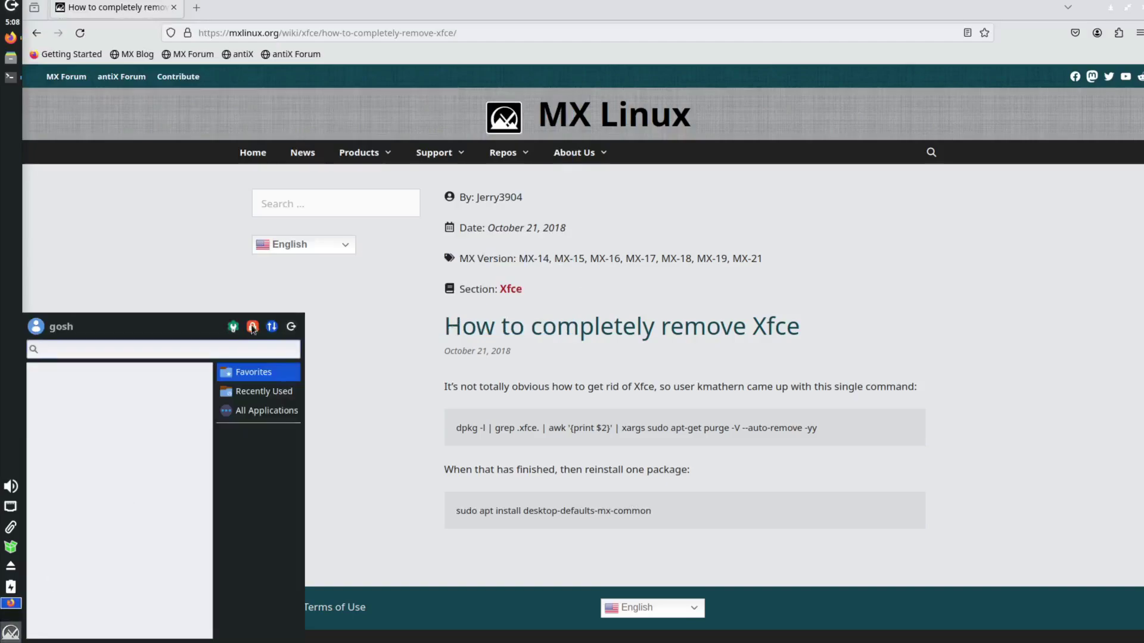
click(291, 327)
click(467, 353)
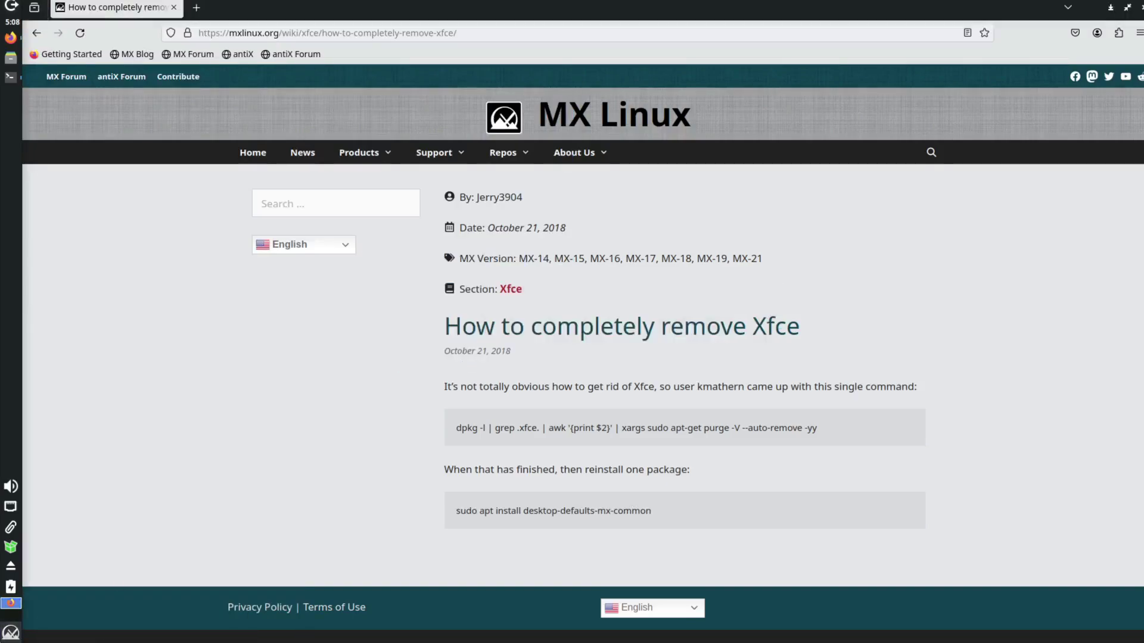
click(12, 7)
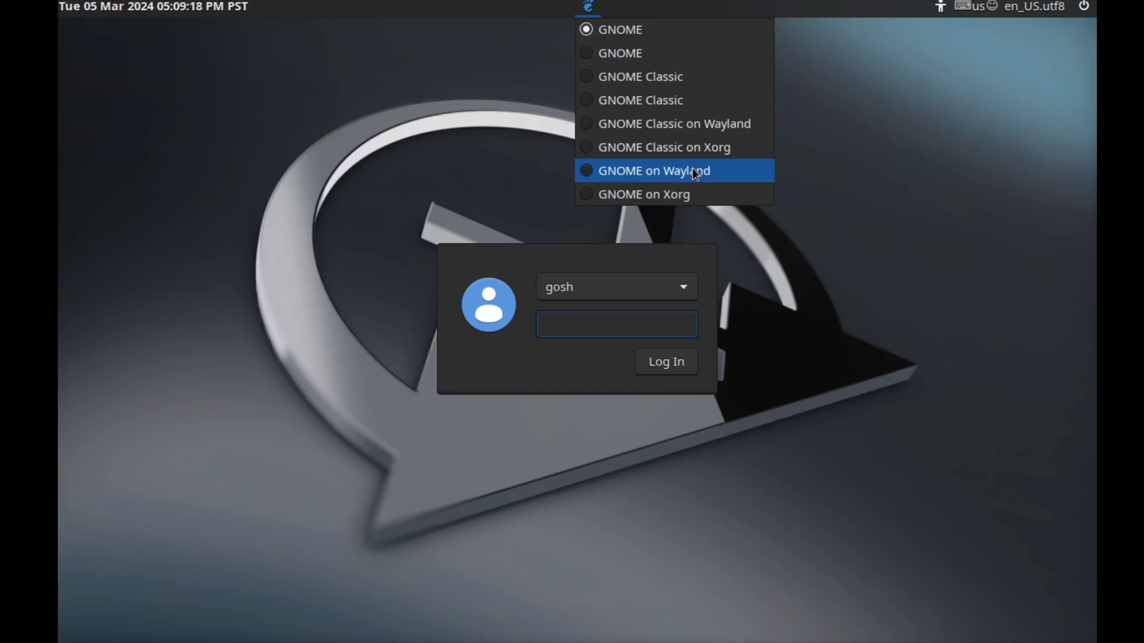
Step: Log into the GNOME session with the account password and dismiss the screen lock notification
click(575, 327)
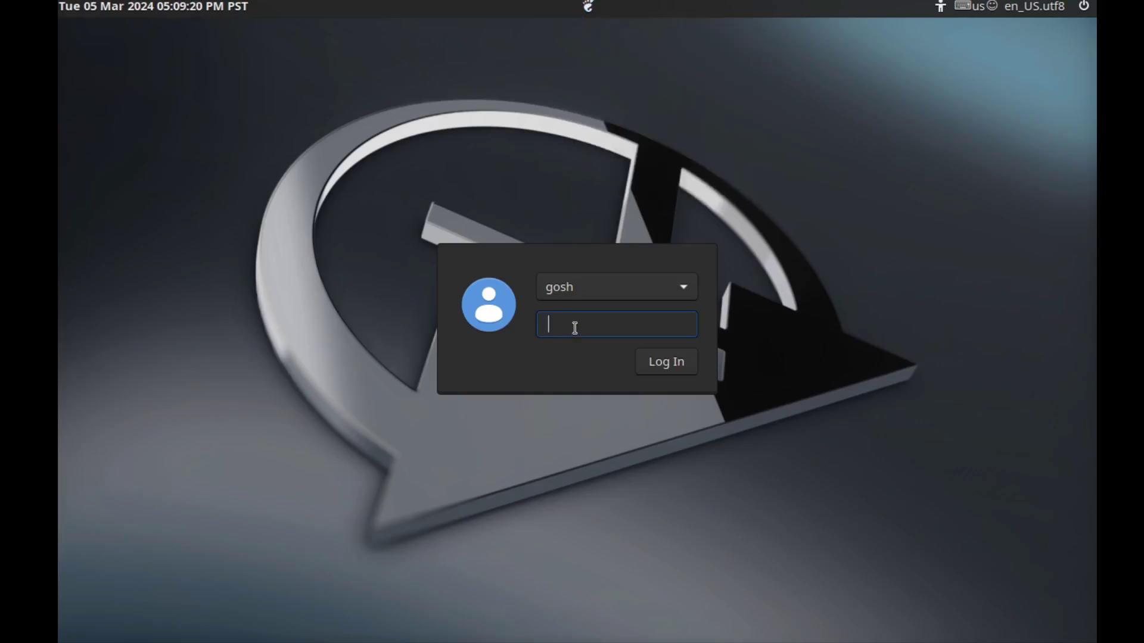
text(•••••)
key(Return)
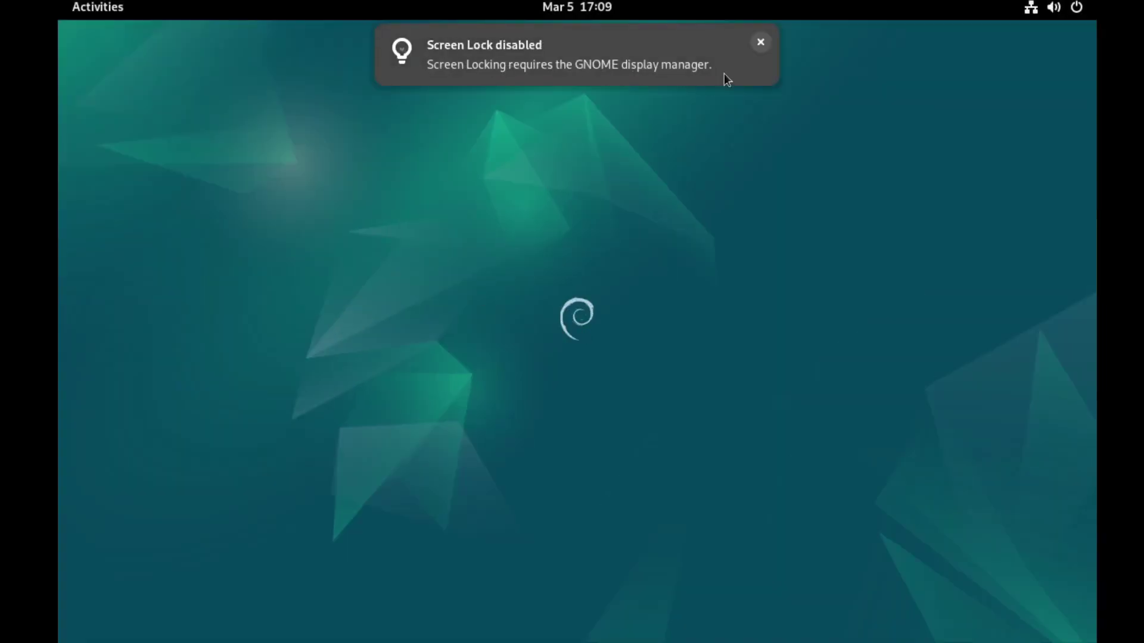
click(760, 43)
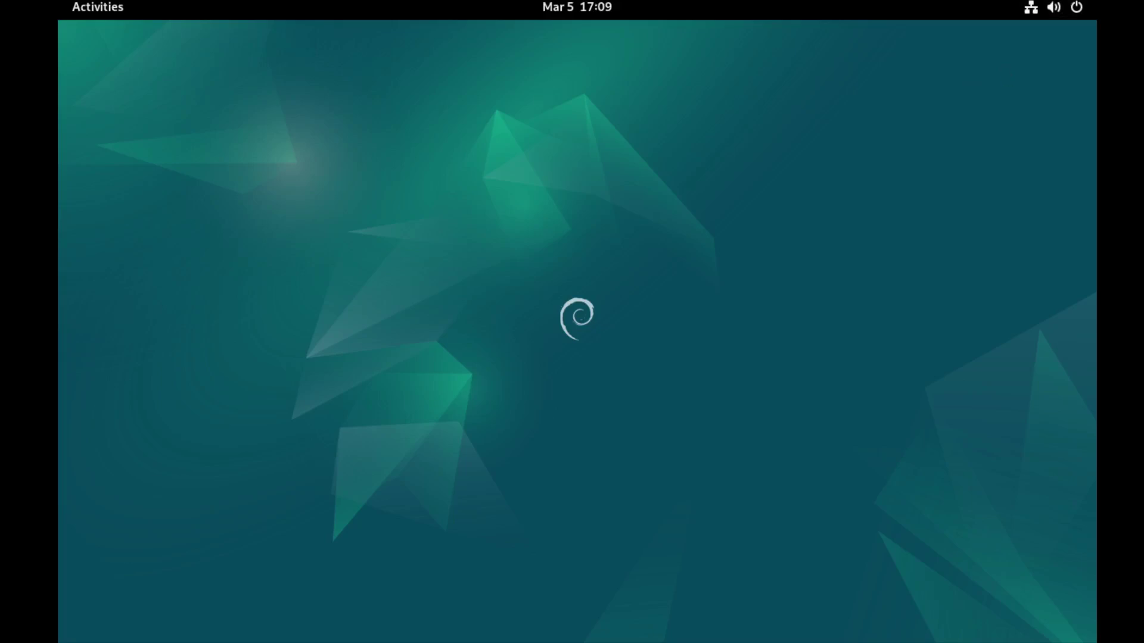
Step: Launch Settings from Activities and open About, showing Debian GNU/Linux 12 and GNOME 43.9
click(67, 8)
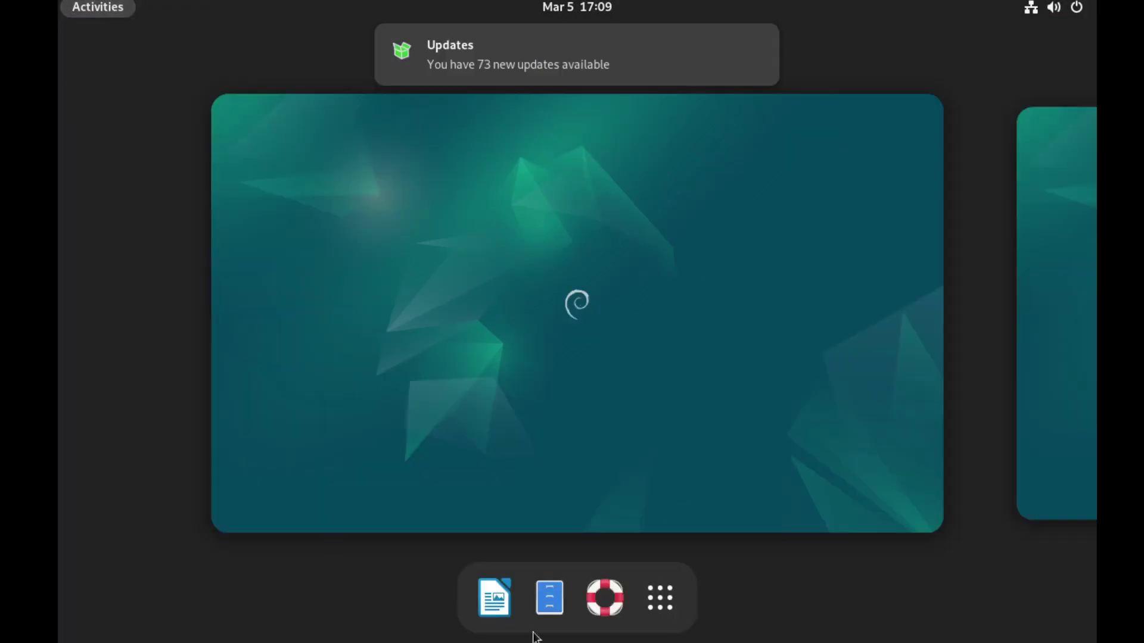
text(se)
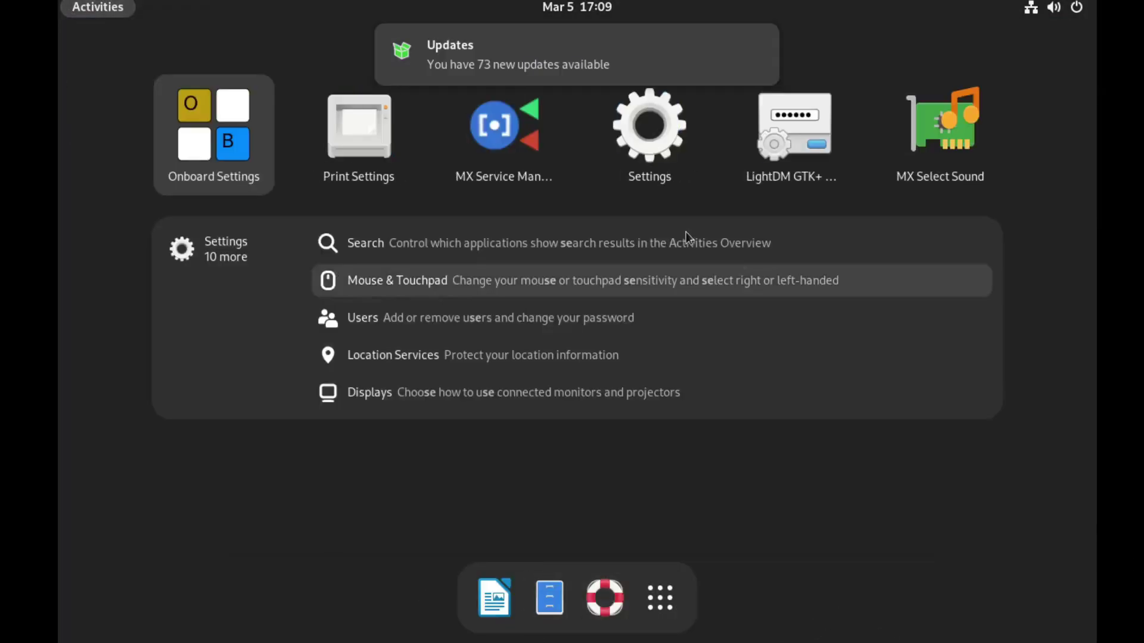
click(657, 149)
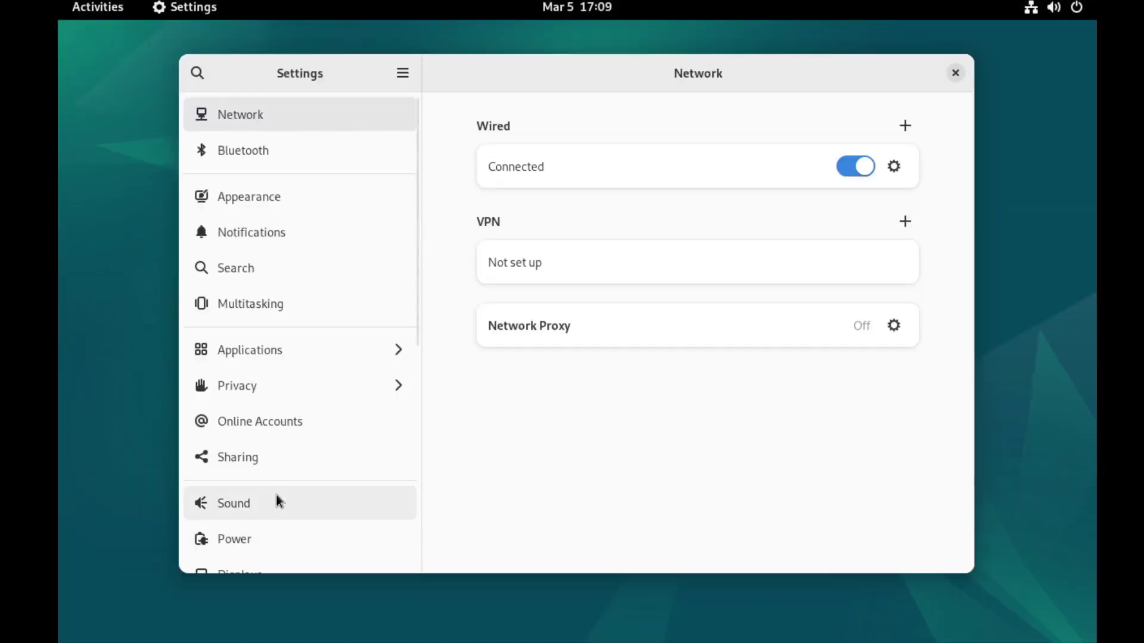
scroll(276, 497, down, 5)
scroll(286, 507, up, 2)
scroll(281, 519, down, 3)
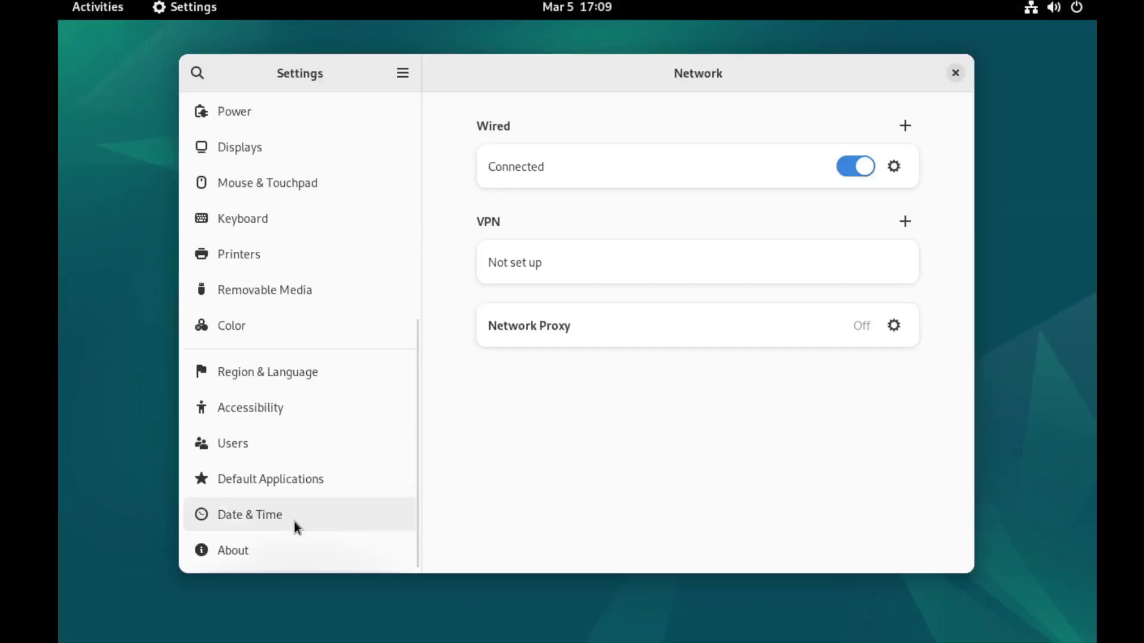
click(277, 547)
scroll(794, 385, up, 3)
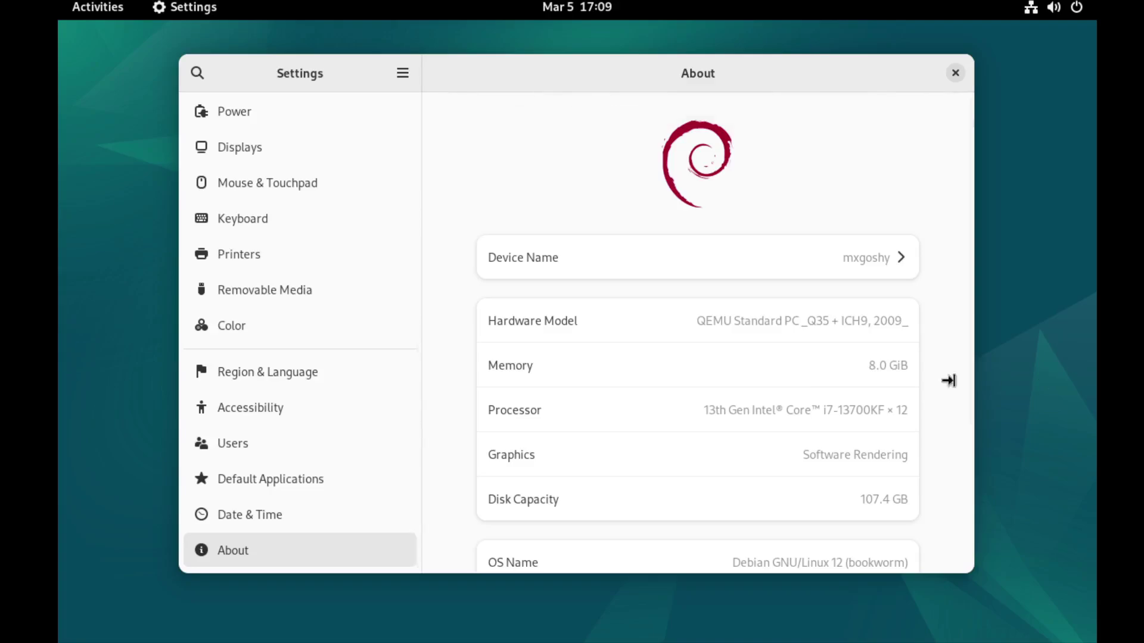
scroll(881, 387, down, 5)
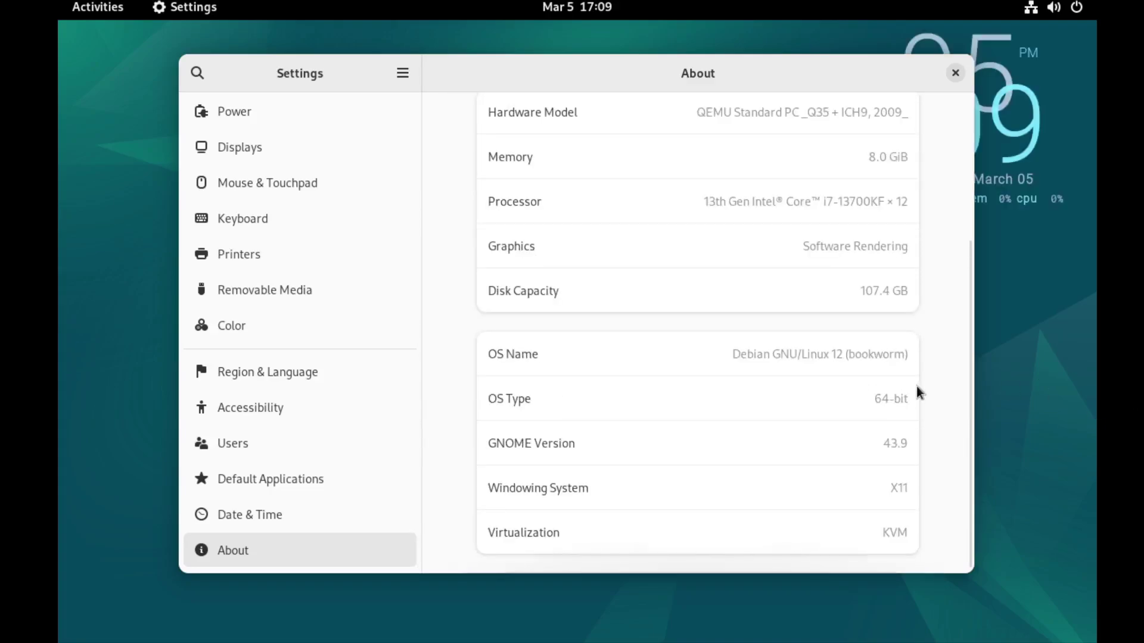
Step: Close the GNOME Settings window, returning to the desktop with its date and time showing
click(955, 74)
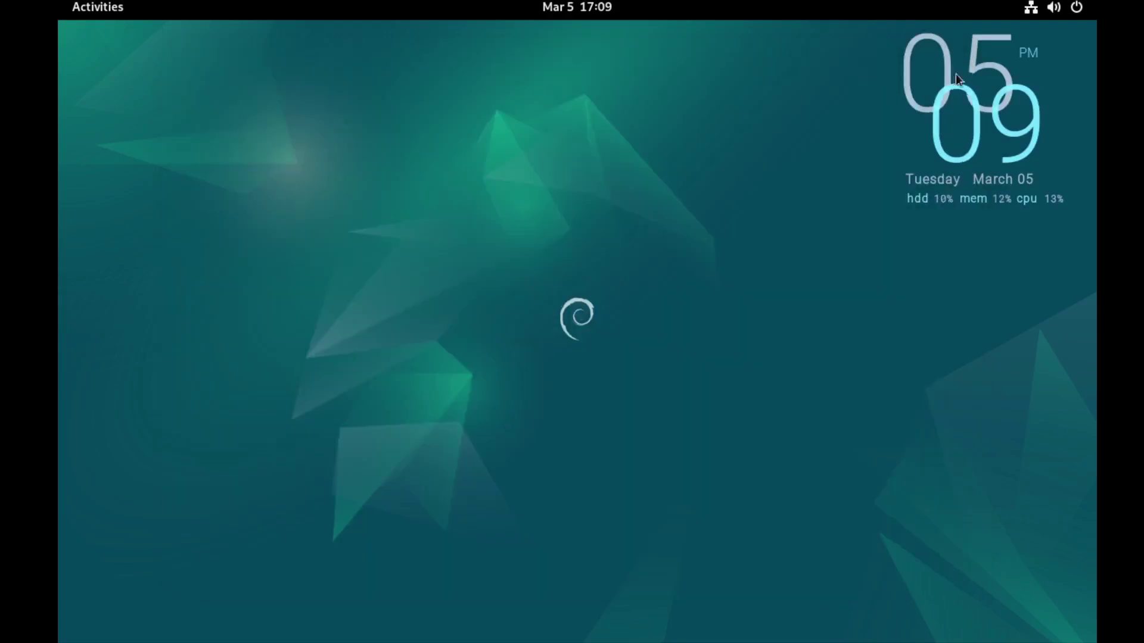